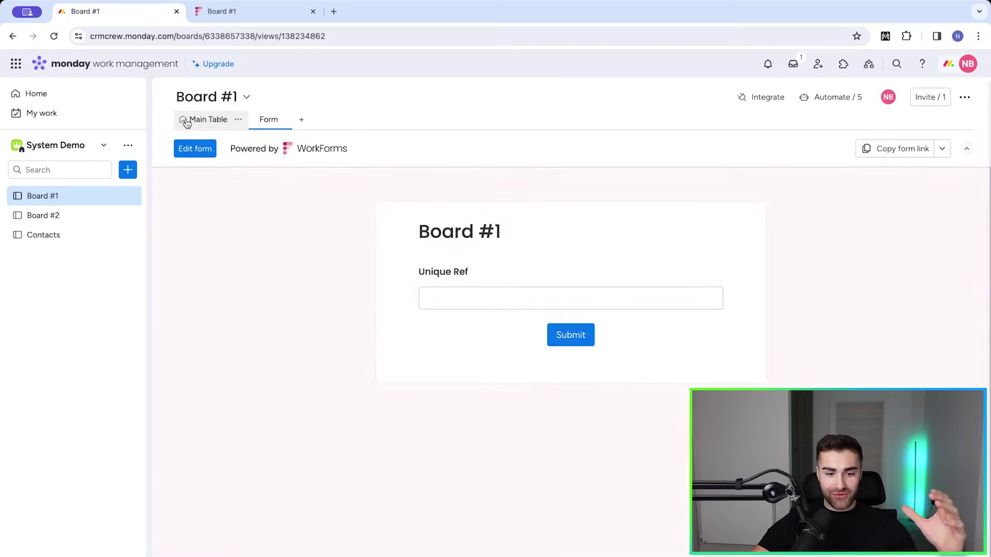
Show Board #1's main table with its Item creation item.
{"action": "left_click", "coordinate": [210, 120]}
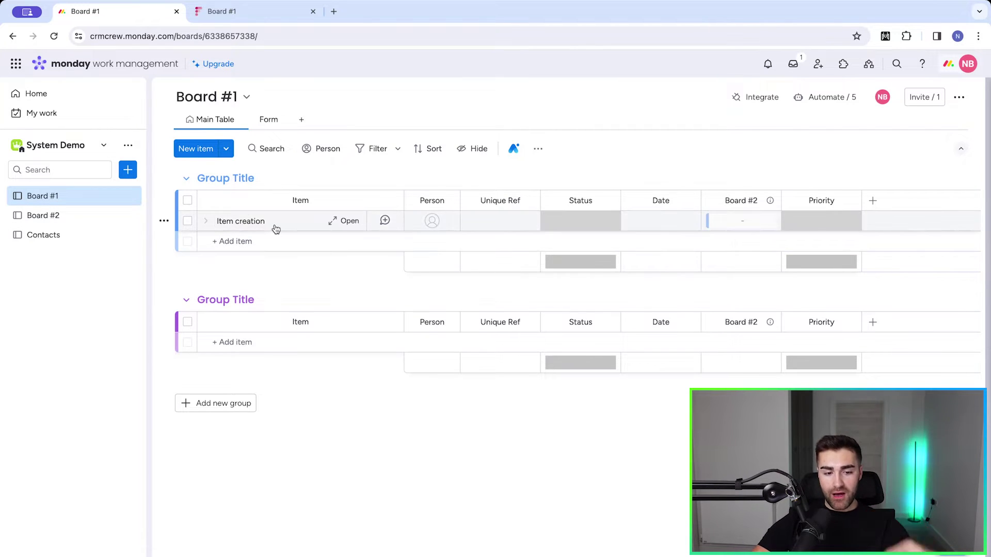
{"action": "left_click", "coordinate": [66, 218]}
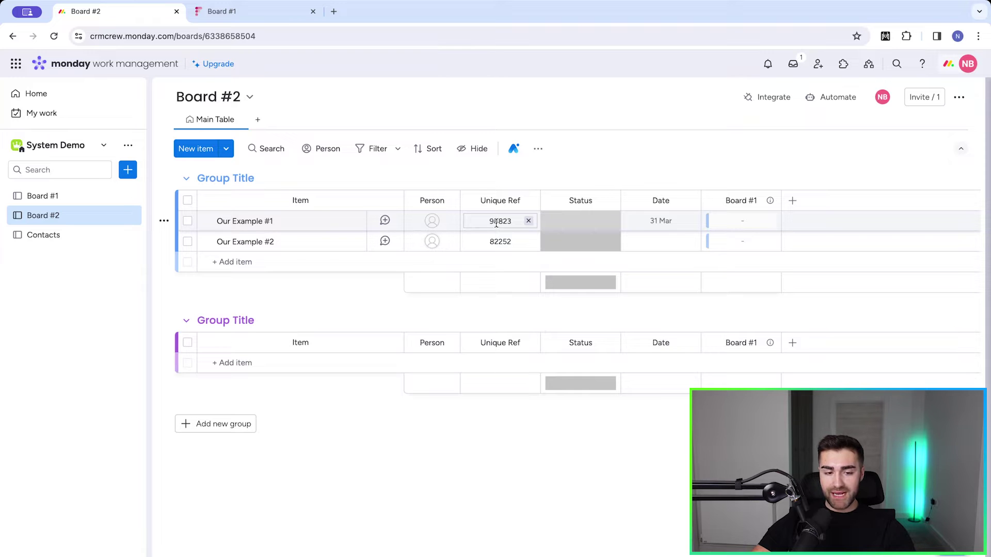
{"action": "left_click", "coordinate": [68, 200]}
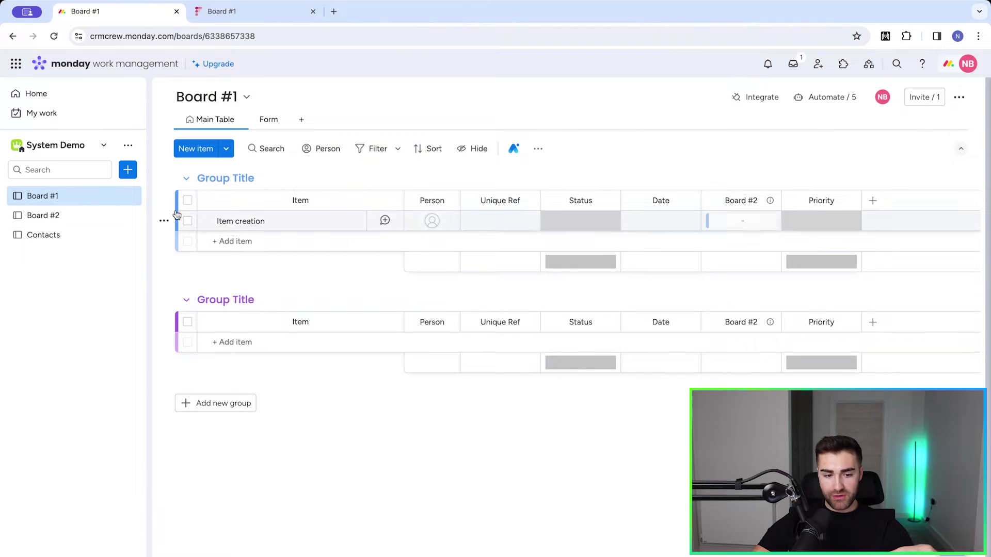
{"action": "left_click", "coordinate": [62, 216]}
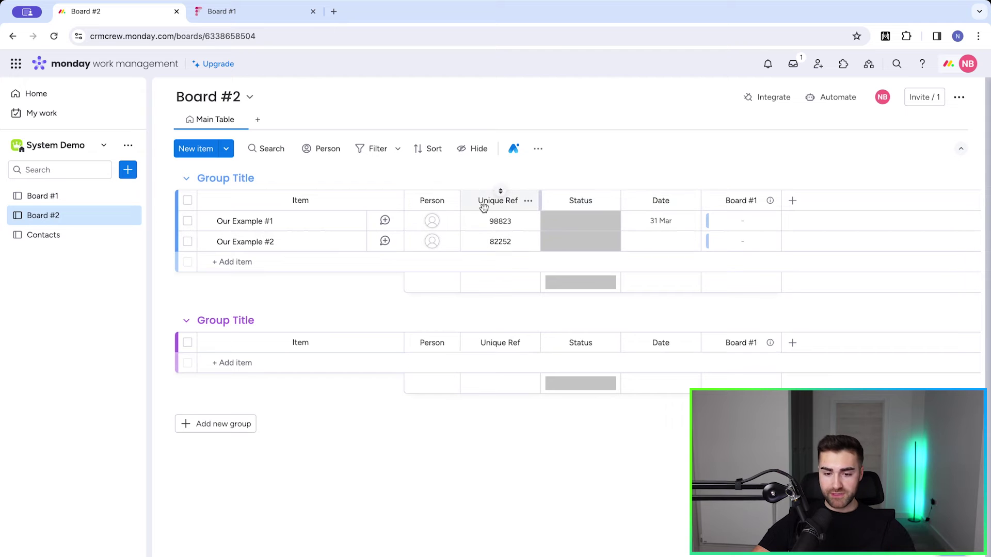
{"action": "left_click", "coordinate": [82, 197]}
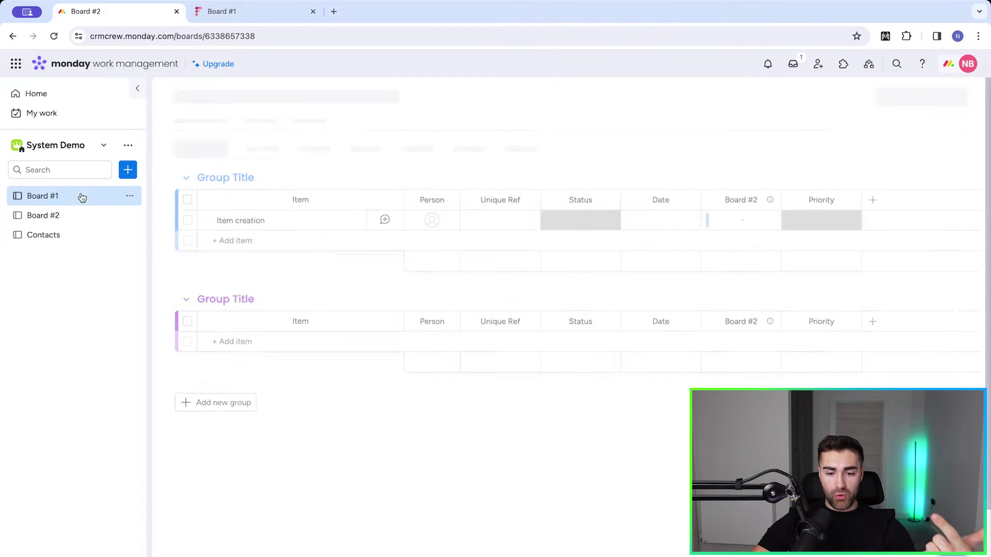
{"action": "left_click", "coordinate": [32, 216]}
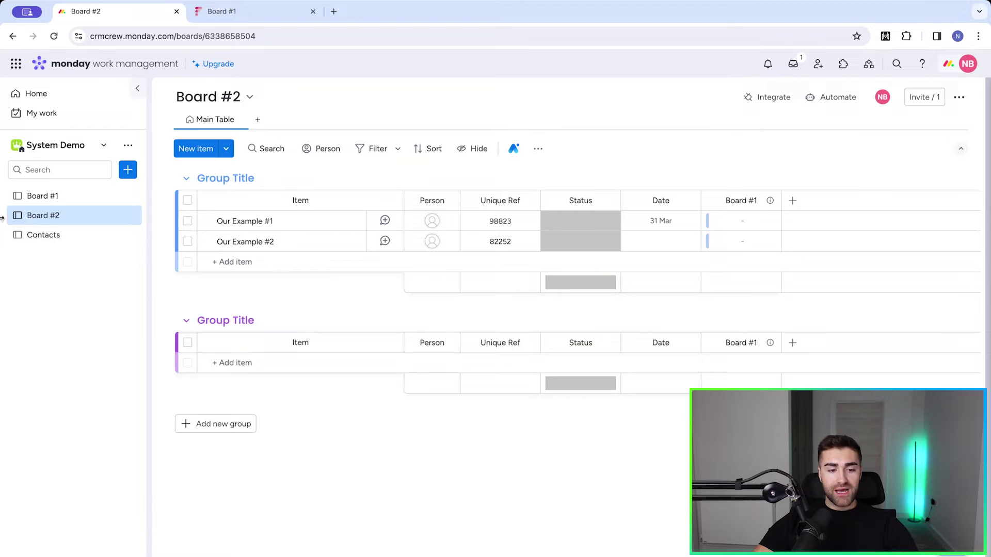
{"action": "left_click", "coordinate": [58, 198]}
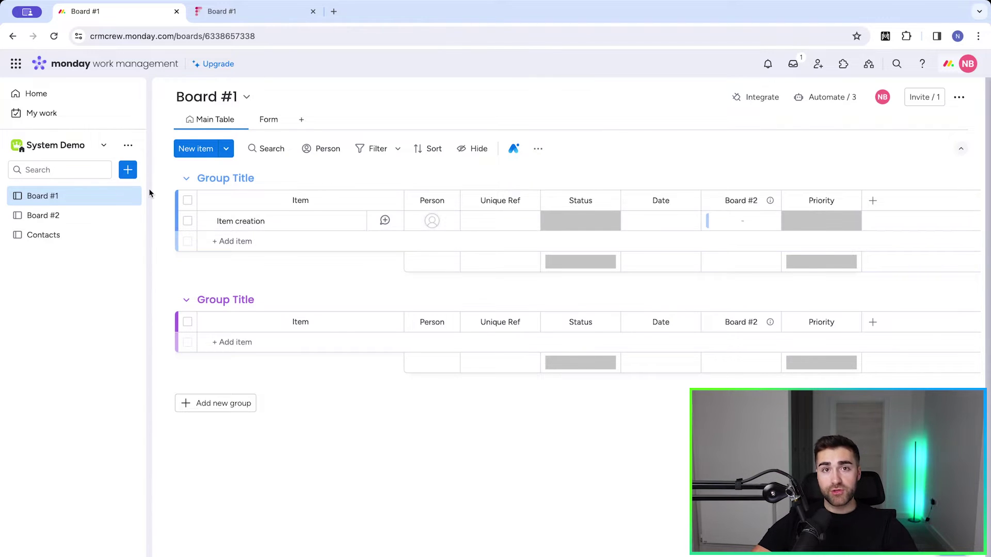
{"action": "left_click", "coordinate": [227, 241]}
{"action": "type", "text": "Item creation"}
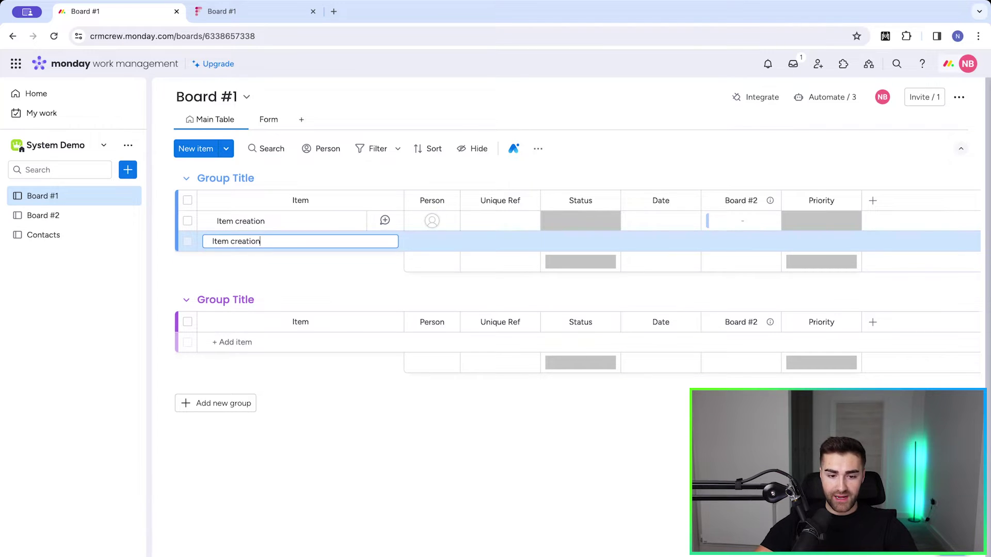
{"action": "key", "text": "Return"}
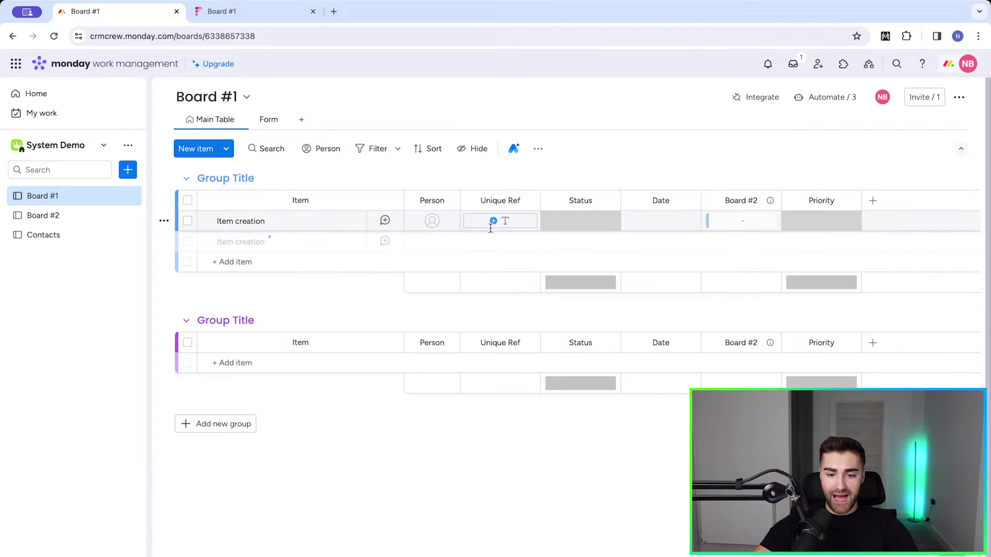
{"action": "left_click", "coordinate": [493, 241]}
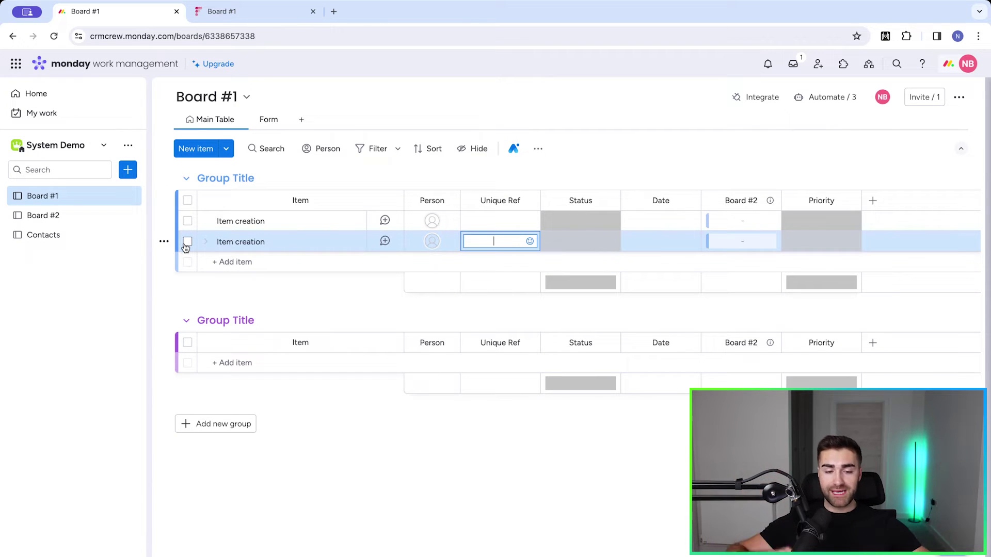
{"action": "left_click", "coordinate": [164, 241]}
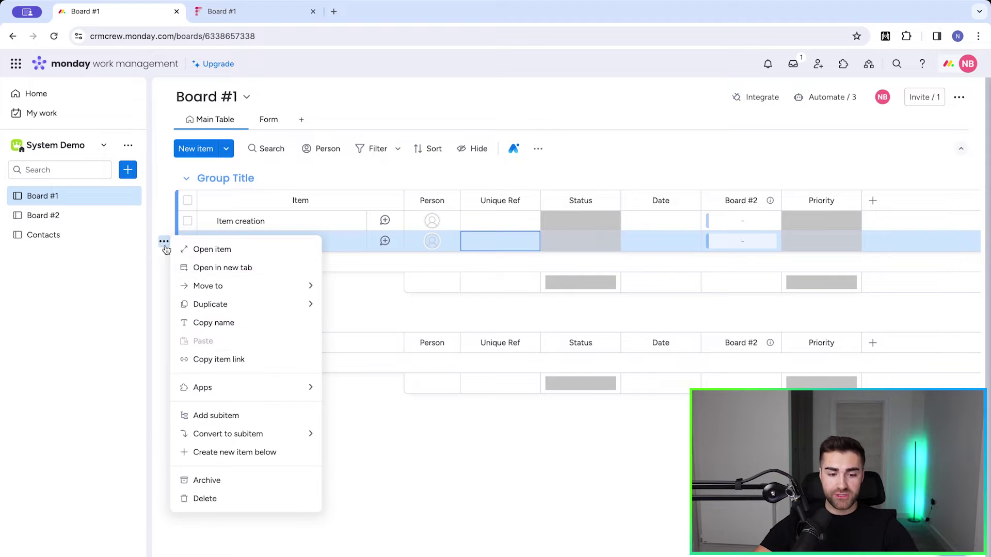
{"action": "left_click", "coordinate": [252, 498]}
{"action": "left_click", "coordinate": [593, 352]}
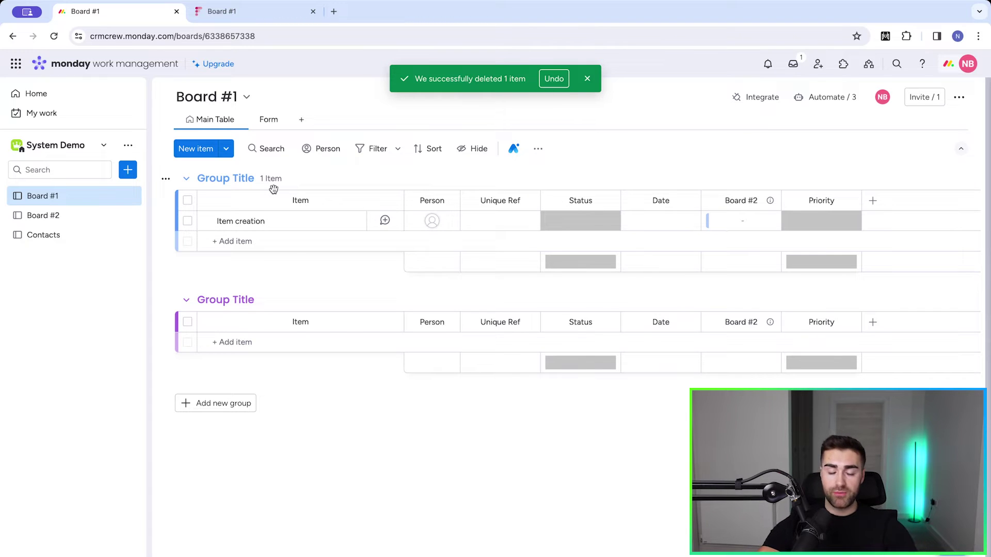
{"action": "left_click", "coordinate": [587, 79]}
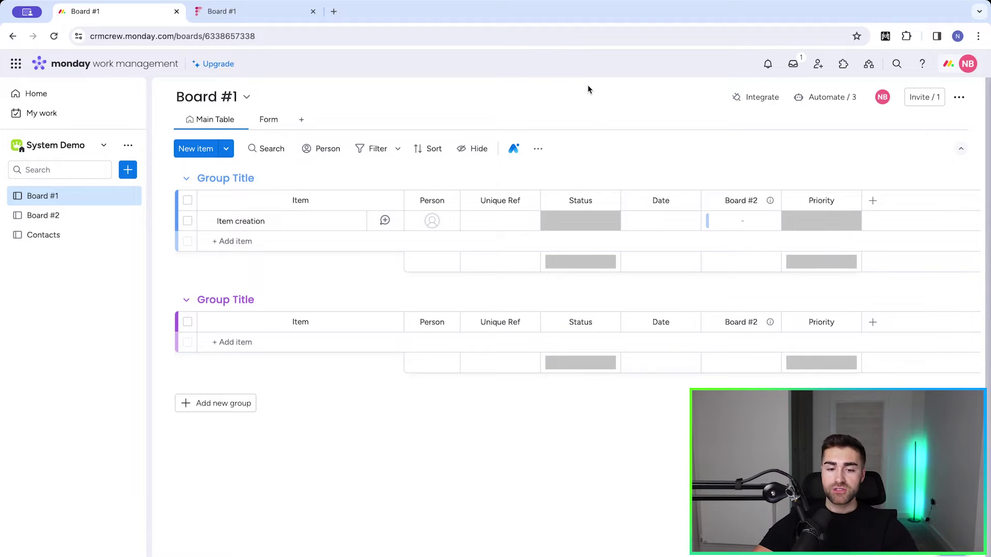
Pick the Item creation template that connects an item to a matching item in another board.
{"action": "left_click", "coordinate": [807, 100]}
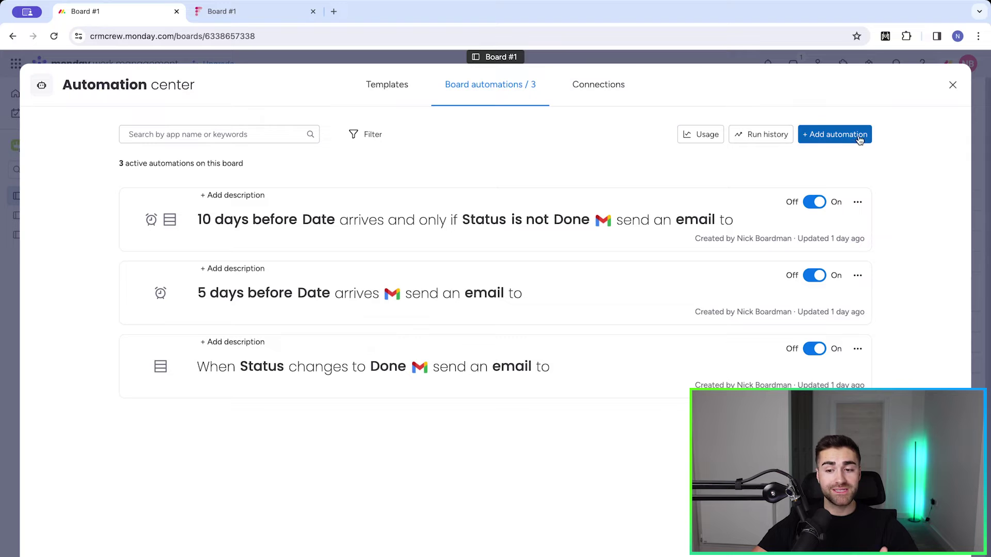
{"action": "left_click", "coordinate": [374, 90]}
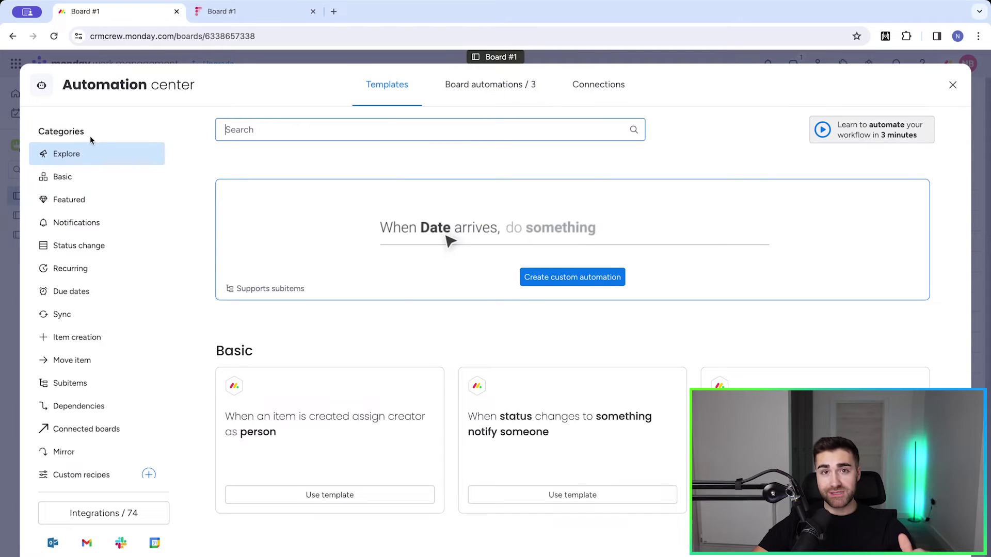
{"action": "scroll", "coordinate": [94, 237], "scroll_direction": "down", "scroll_amount": 1}
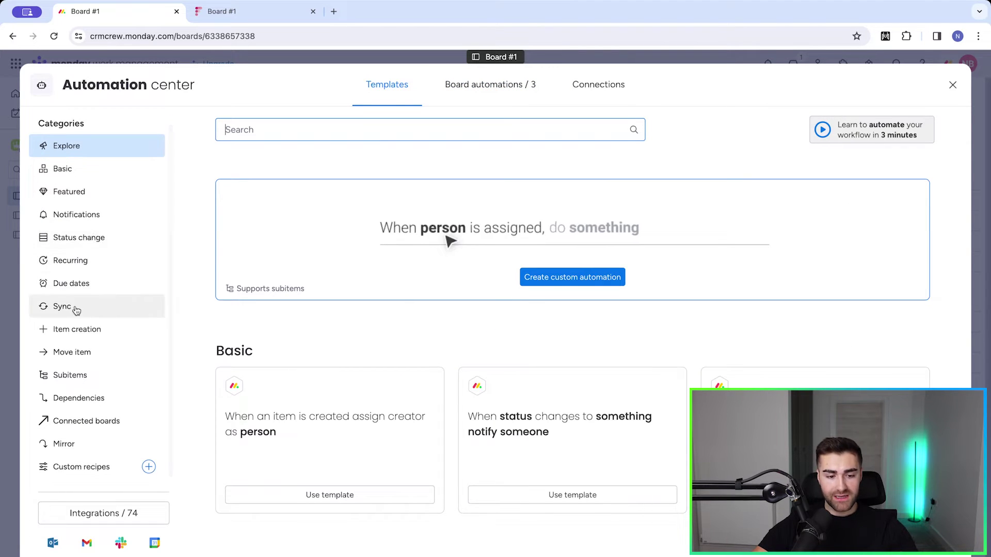
{"action": "left_click", "coordinate": [74, 333]}
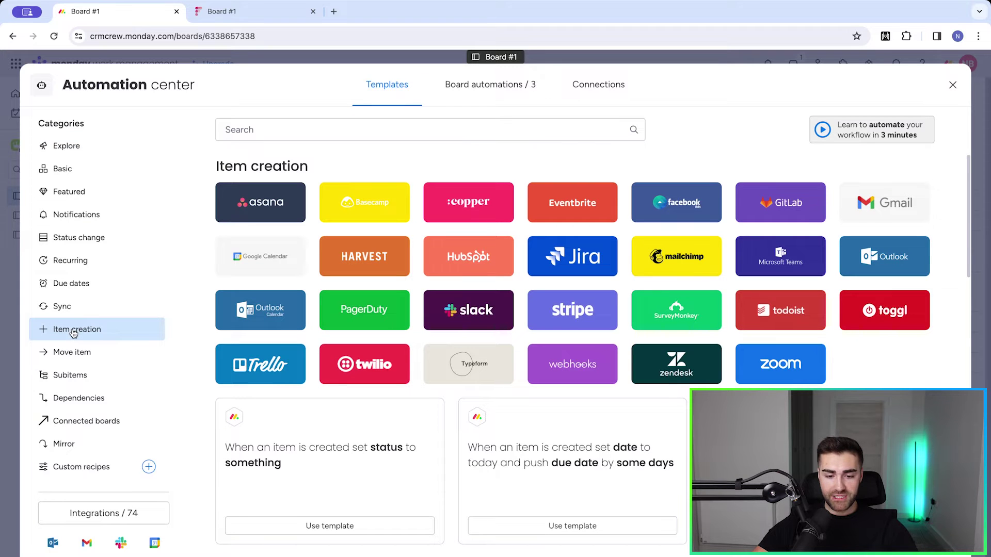
{"action": "scroll", "coordinate": [572, 313], "scroll_direction": "down", "scroll_amount": 15}
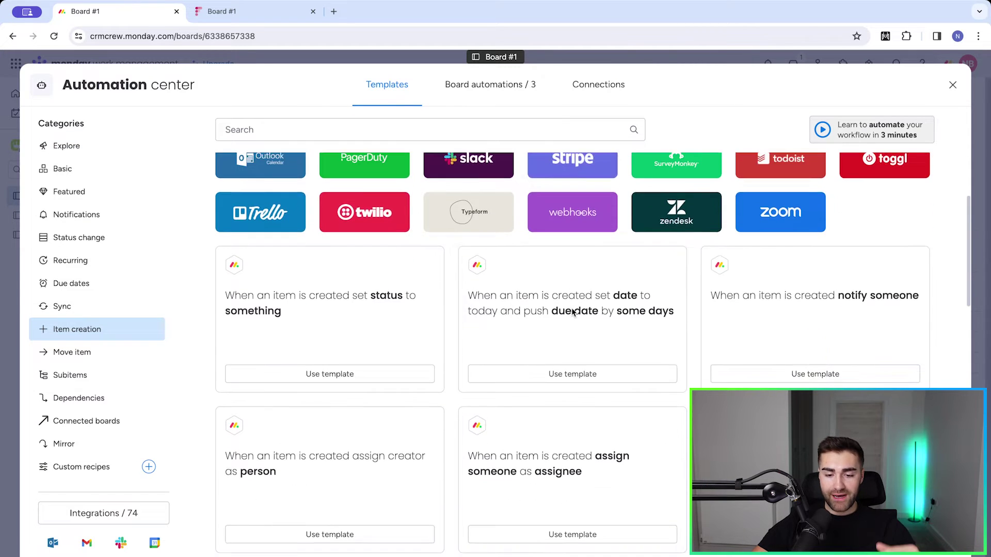
{"action": "scroll", "coordinate": [573, 312], "scroll_direction": "down", "scroll_amount": 12}
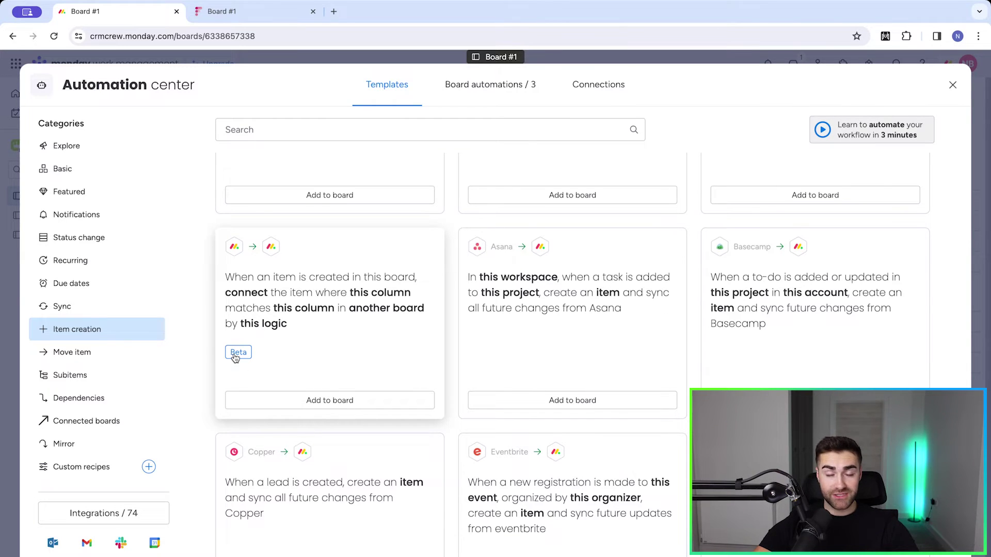
{"action": "left_click", "coordinate": [325, 299]}
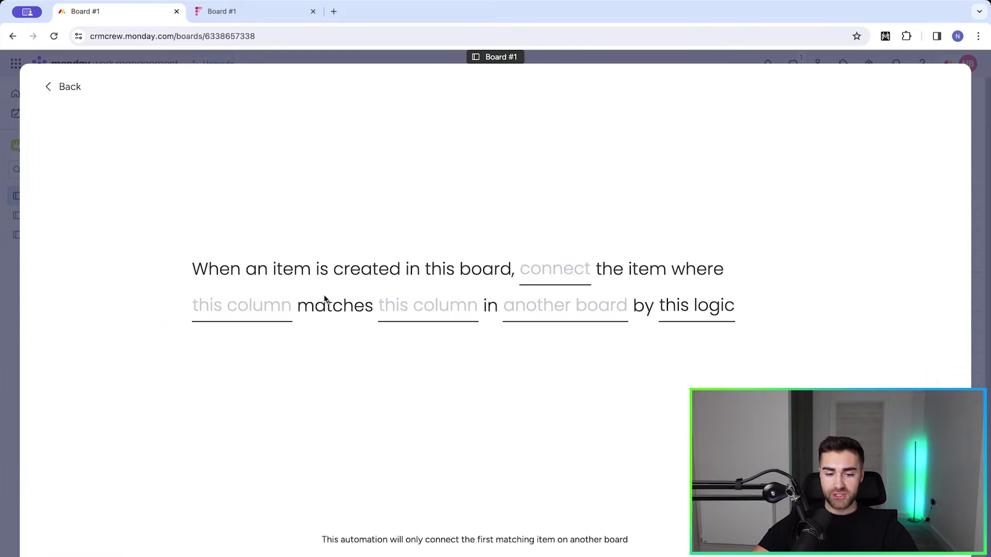
Set the recipe to Board #2 and its connection column, matching Unique Ref to Board #2's Unique Ref.
{"action": "left_click", "coordinate": [536, 312]}
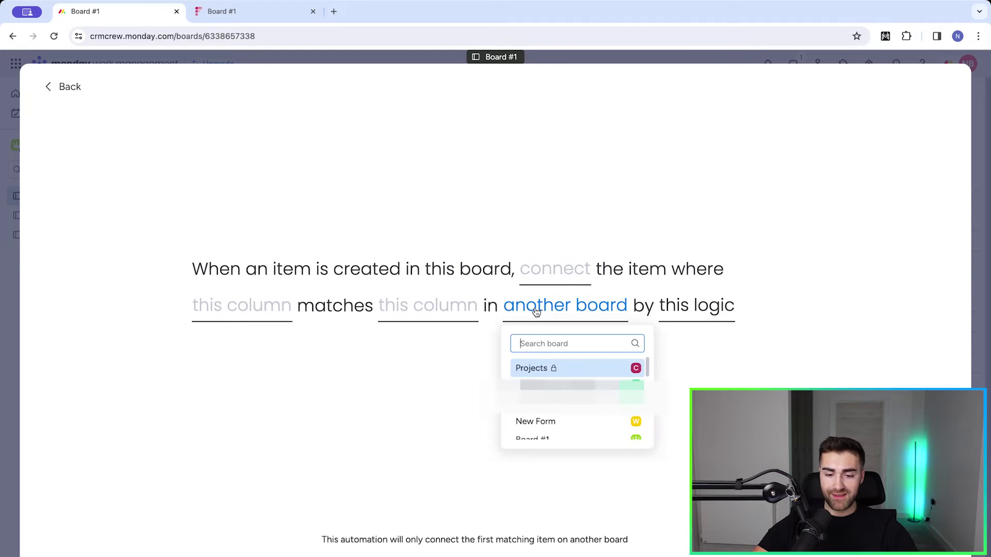
{"action": "scroll", "coordinate": [536, 392], "scroll_direction": "down", "scroll_amount": 3}
{"action": "left_click", "coordinate": [535, 410]}
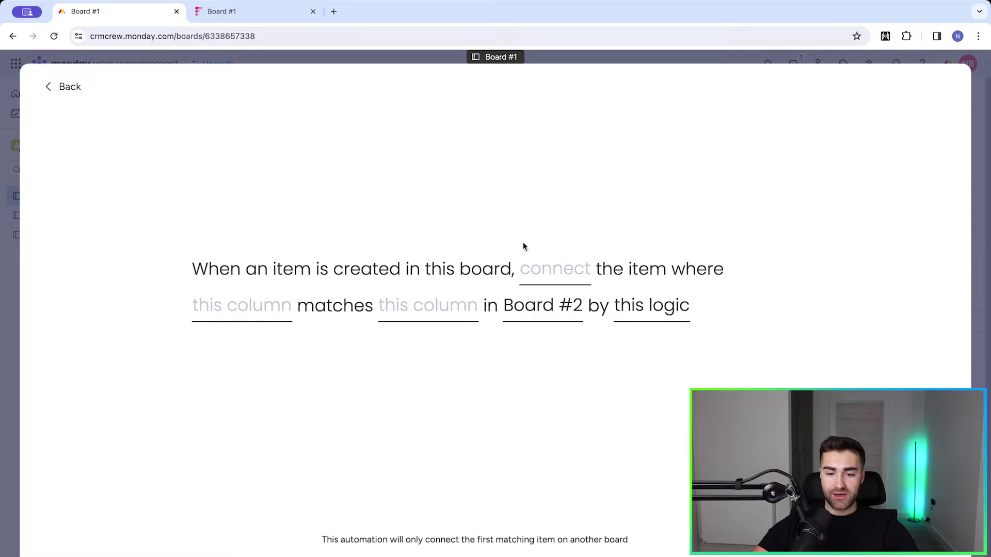
{"action": "left_click", "coordinate": [530, 266]}
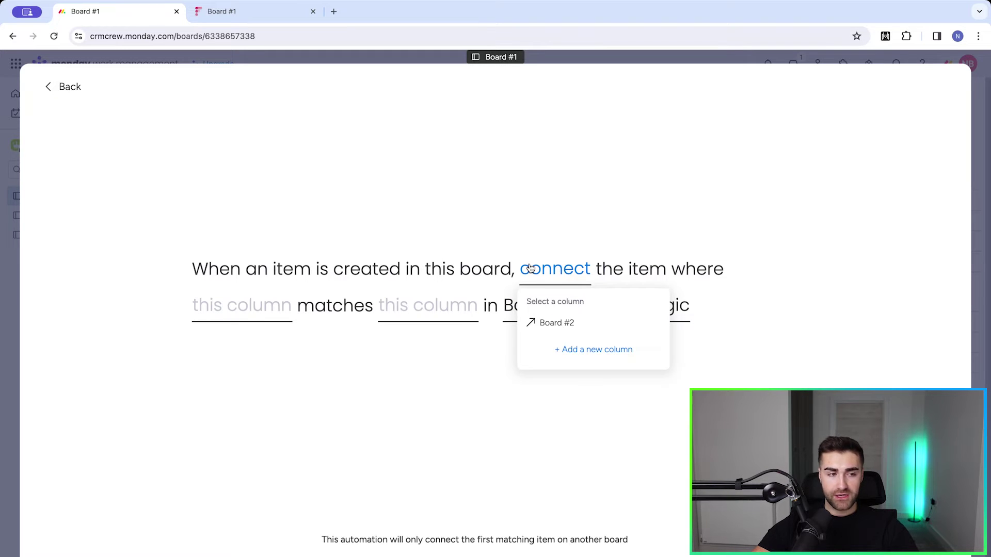
{"action": "left_click", "coordinate": [560, 323]}
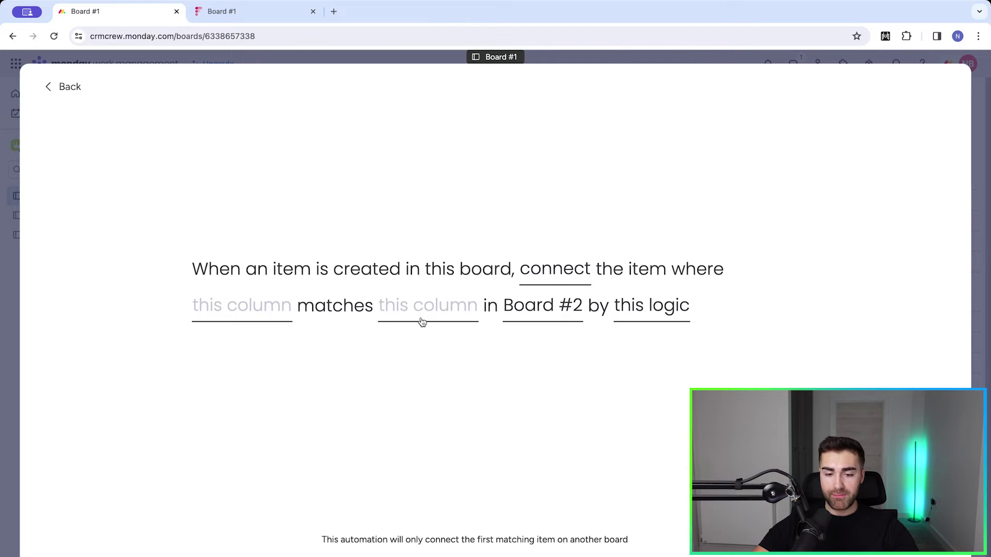
{"action": "left_click", "coordinate": [204, 316]}
{"action": "left_click", "coordinate": [227, 398]}
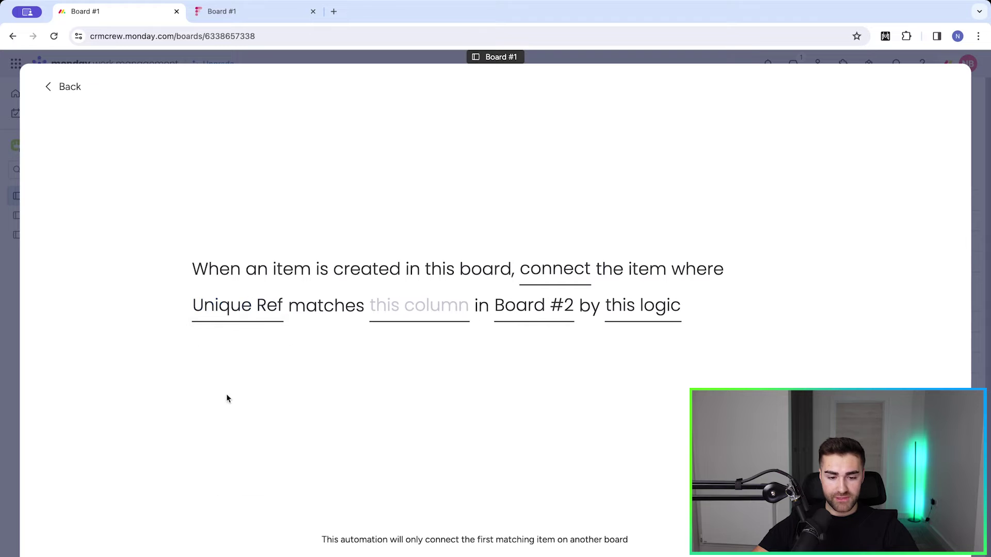
{"action": "left_click", "coordinate": [438, 312]}
{"action": "left_click", "coordinate": [424, 403]}
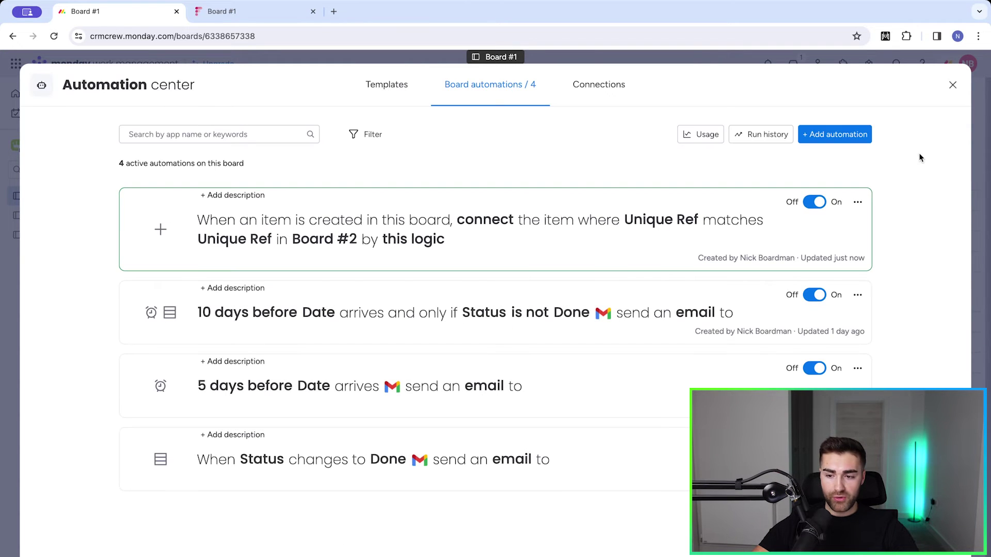
{"action": "left_click", "coordinate": [953, 89]}
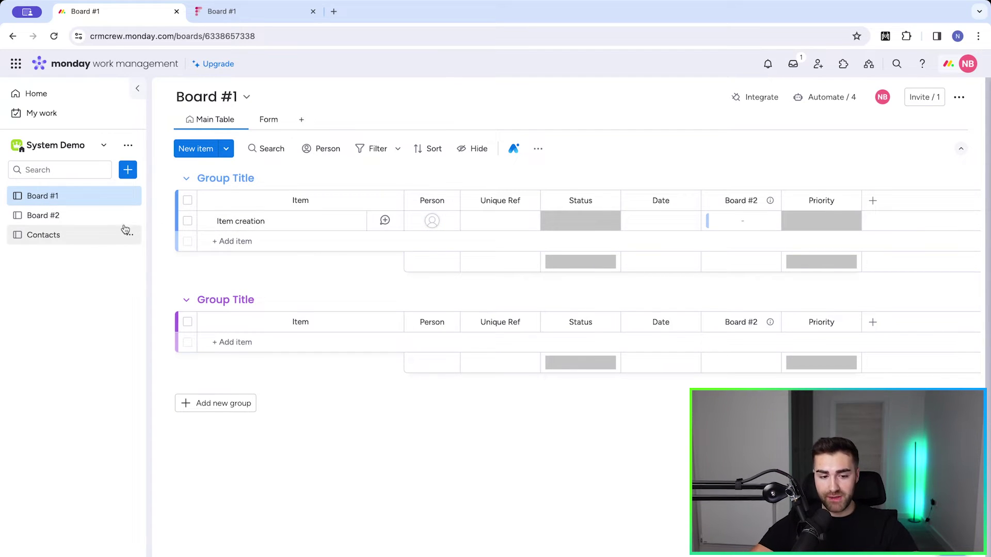
{"action": "left_click", "coordinate": [55, 217]}
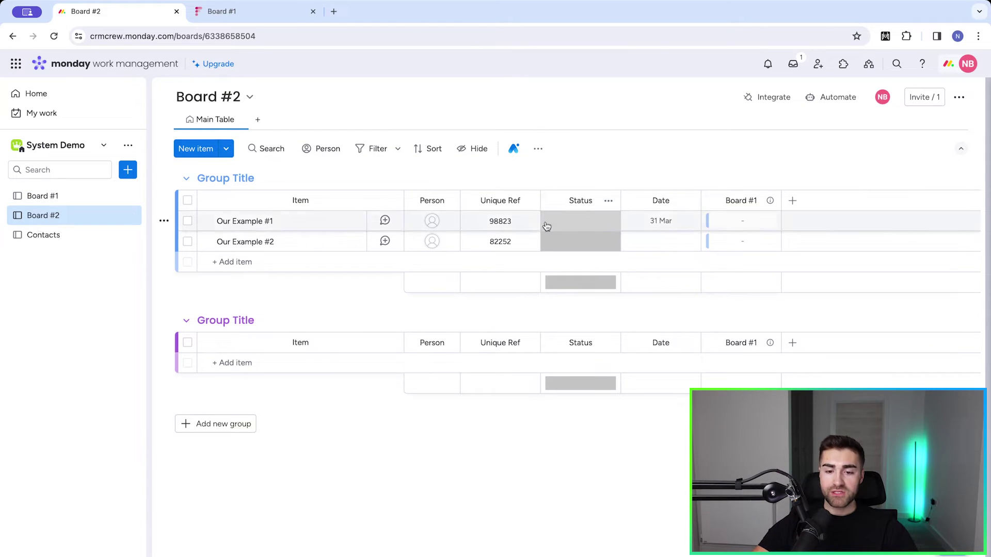
{"action": "left_click", "coordinate": [511, 222]}
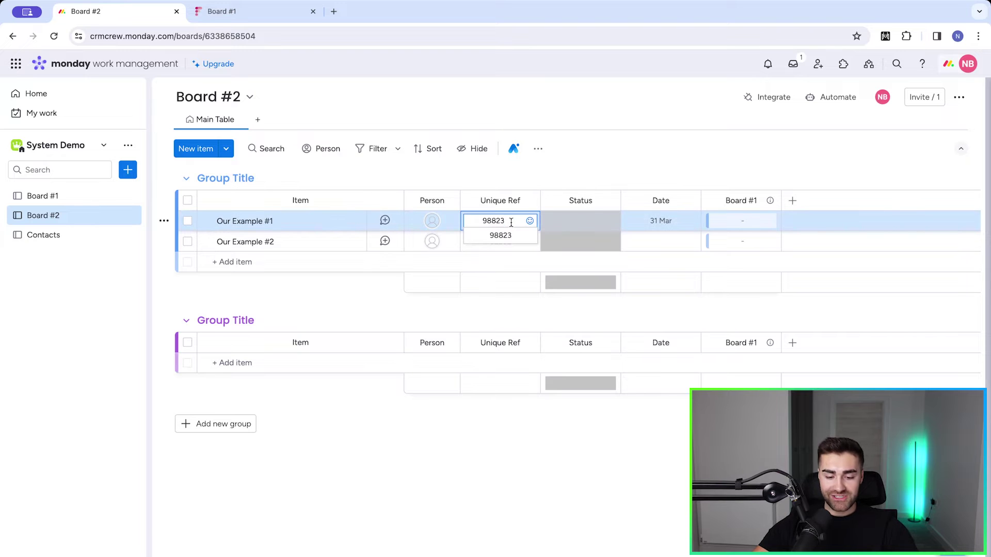
{"action": "left_click", "coordinate": [428, 178]}
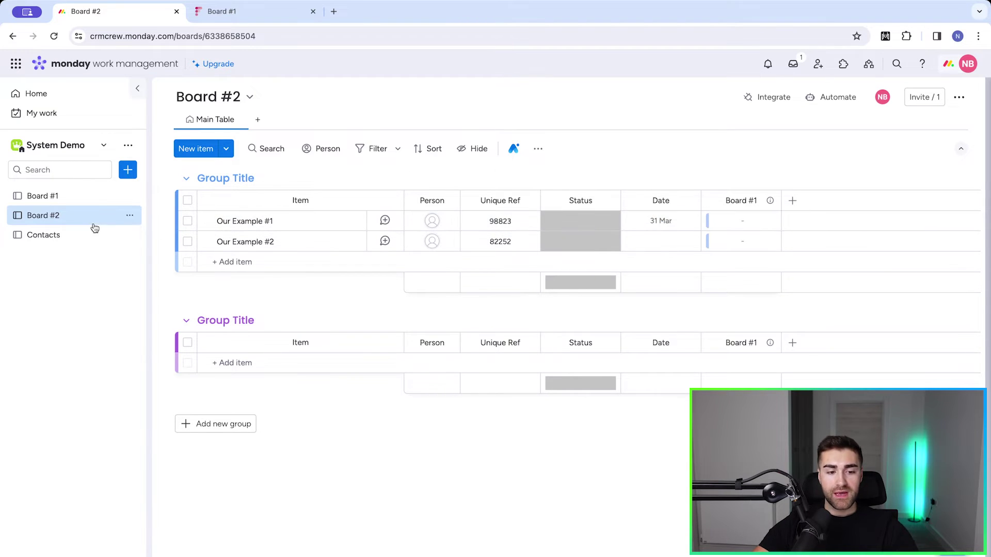
{"action": "left_click", "coordinate": [91, 201]}
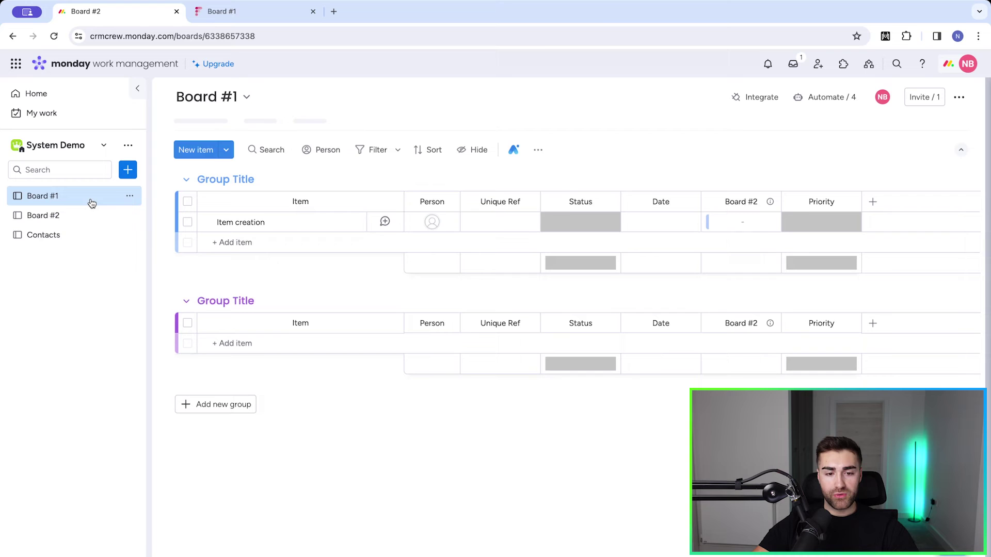
Submit the Board #1 form with Unique Ref 98823, then return to Board #1.
{"action": "left_click", "coordinate": [241, 14]}
{"action": "left_click", "coordinate": [378, 191]}
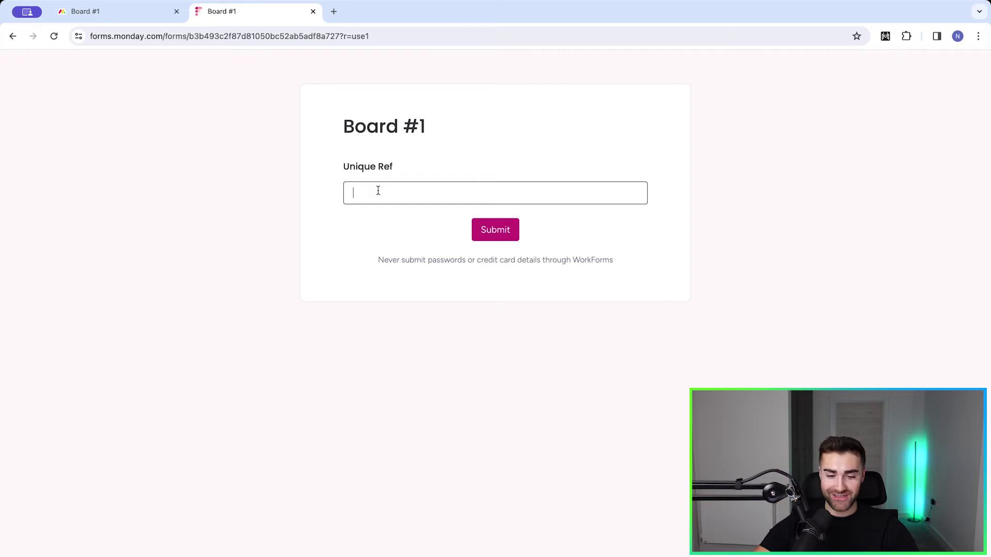
{"action": "type", "text": "98823"}
{"action": "left_click", "coordinate": [507, 230]}
{"action": "left_click", "coordinate": [129, 16]}
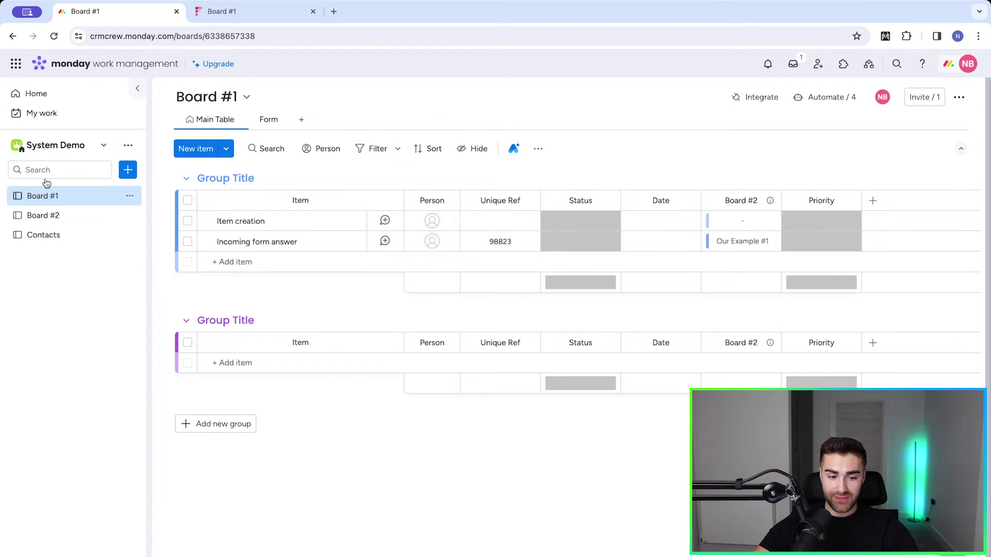
{"action": "left_click", "coordinate": [52, 215]}
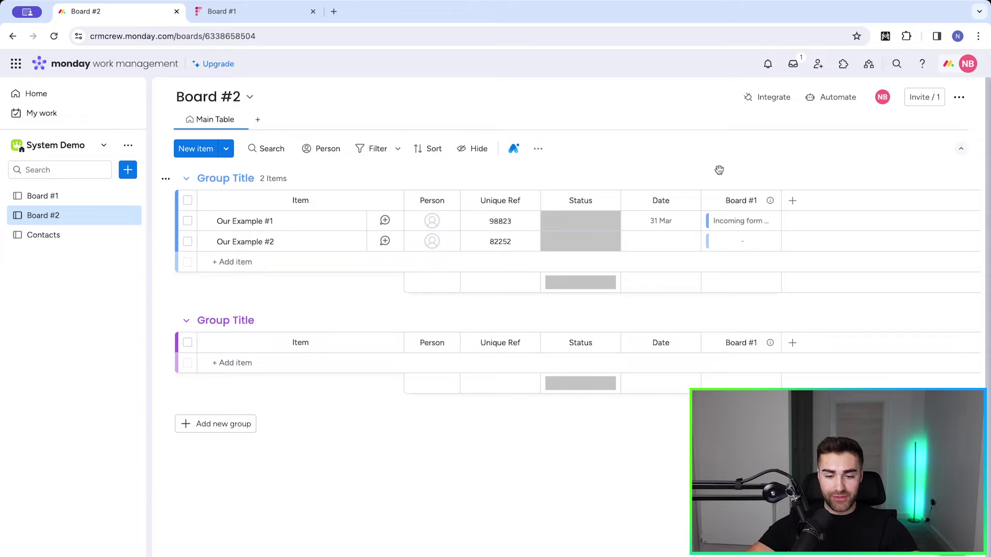
{"action": "left_click", "coordinate": [63, 198]}
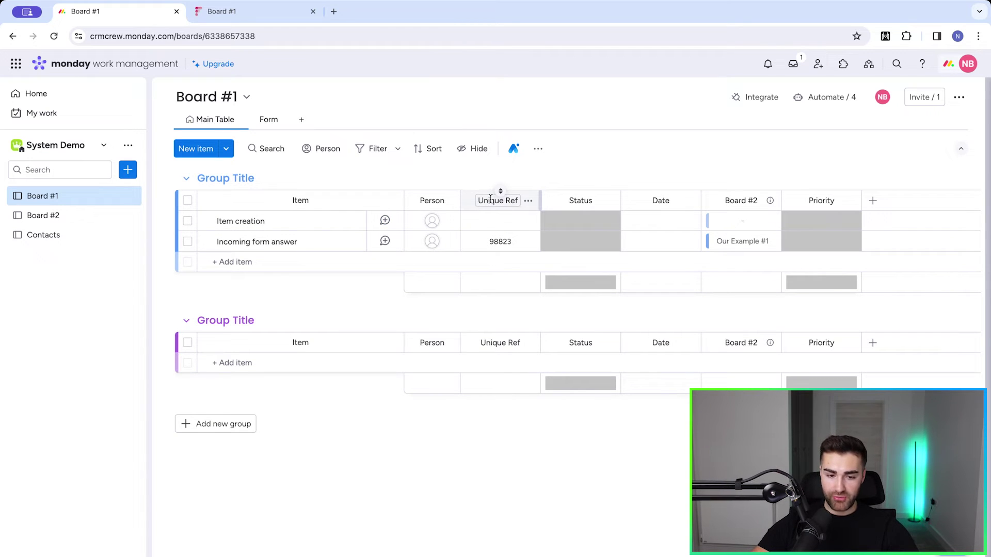
Choose the Status change template 'When column changes, connect the item where the new value matches…'.
{"action": "left_click", "coordinate": [811, 103]}
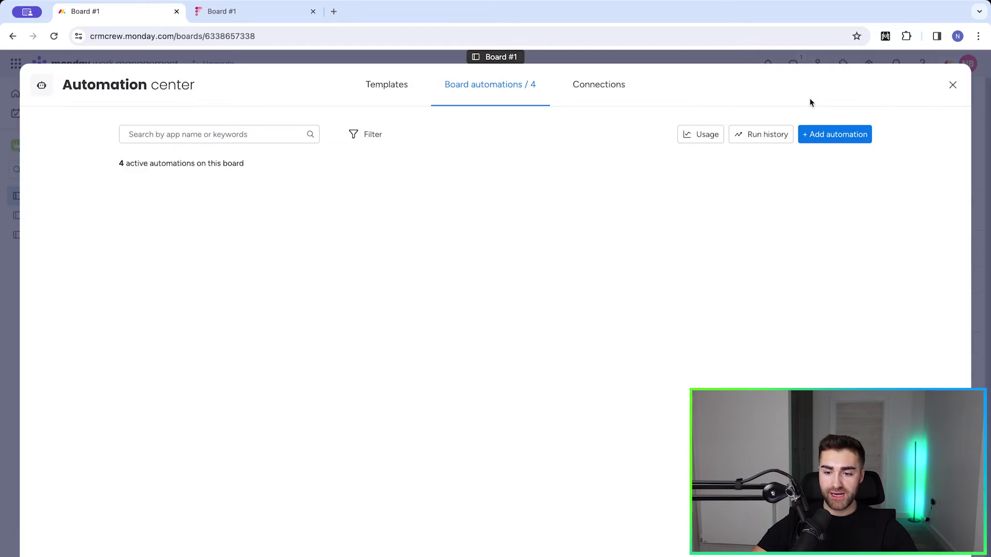
{"action": "left_click", "coordinate": [387, 85]}
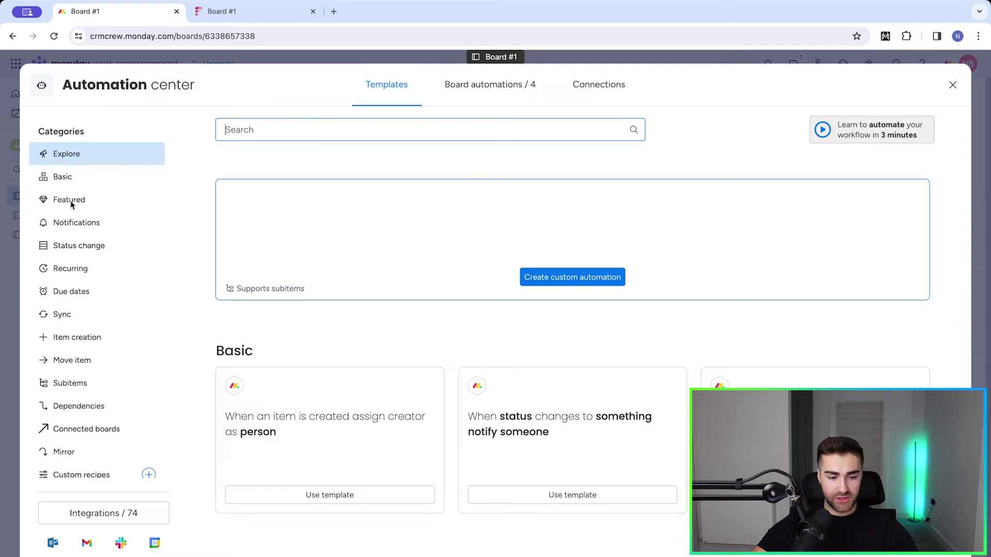
{"action": "left_click", "coordinate": [72, 248]}
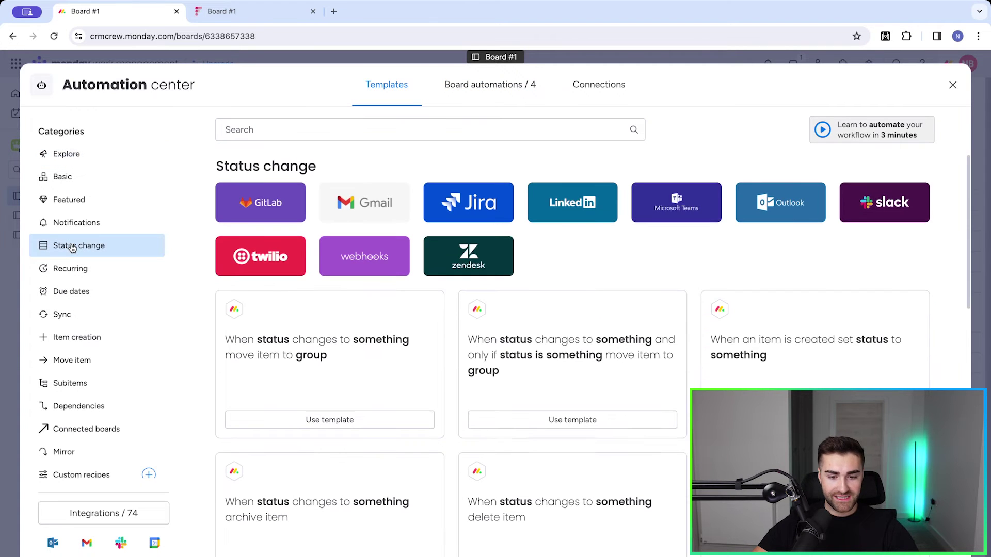
{"action": "scroll", "coordinate": [673, 403], "scroll_direction": "down", "scroll_amount": 8}
{"action": "scroll", "coordinate": [674, 405], "scroll_direction": "down", "scroll_amount": 15}
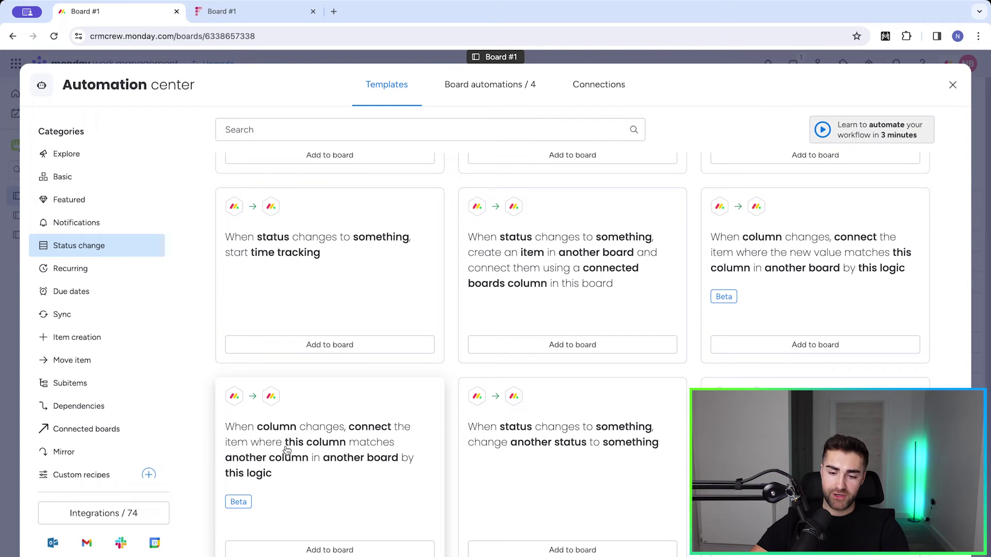
{"action": "left_click", "coordinate": [835, 258]}
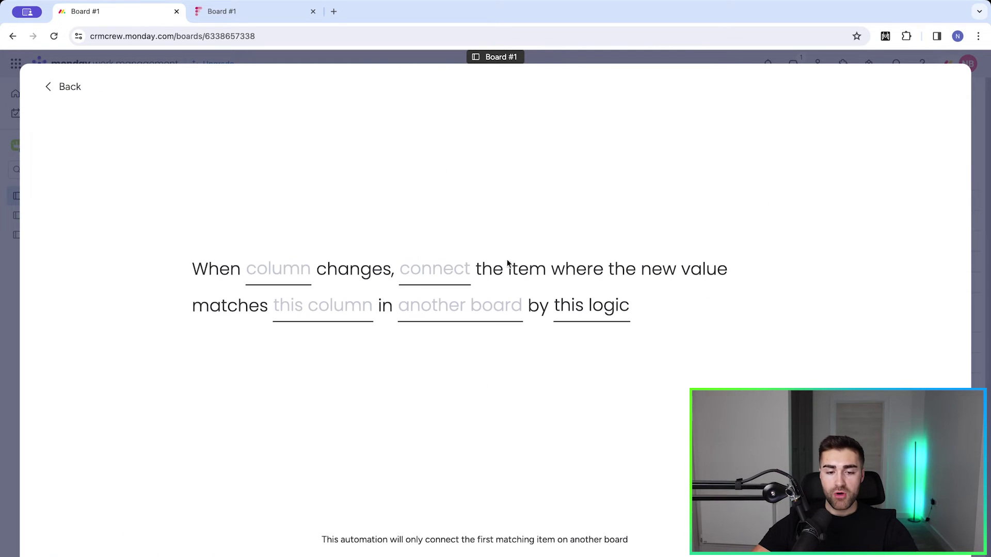
Set other board to Board #2, trigger to Unique Ref, and match against Board #2's Unique Ref.
{"action": "left_click", "coordinate": [511, 316]}
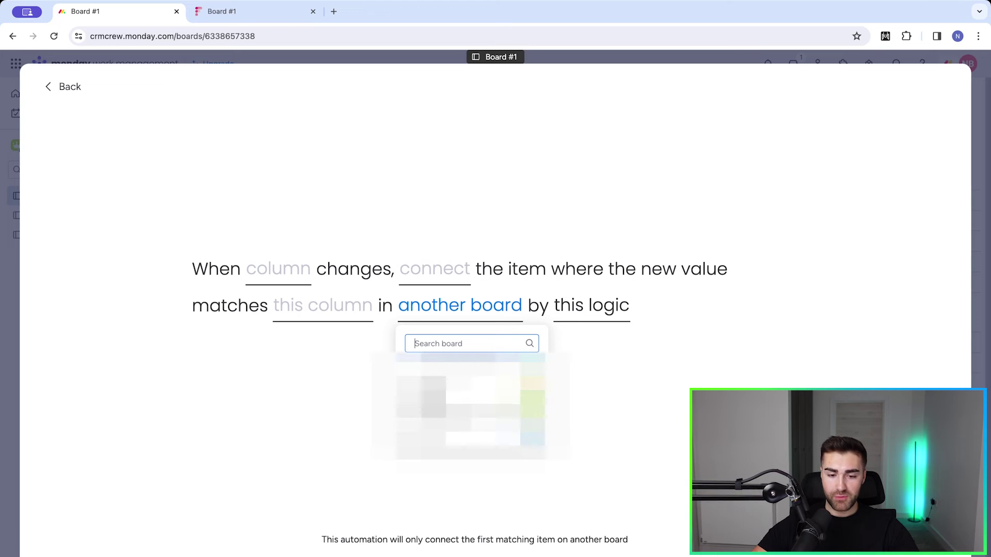
{"action": "left_click", "coordinate": [455, 418]}
{"action": "left_click", "coordinate": [270, 275]}
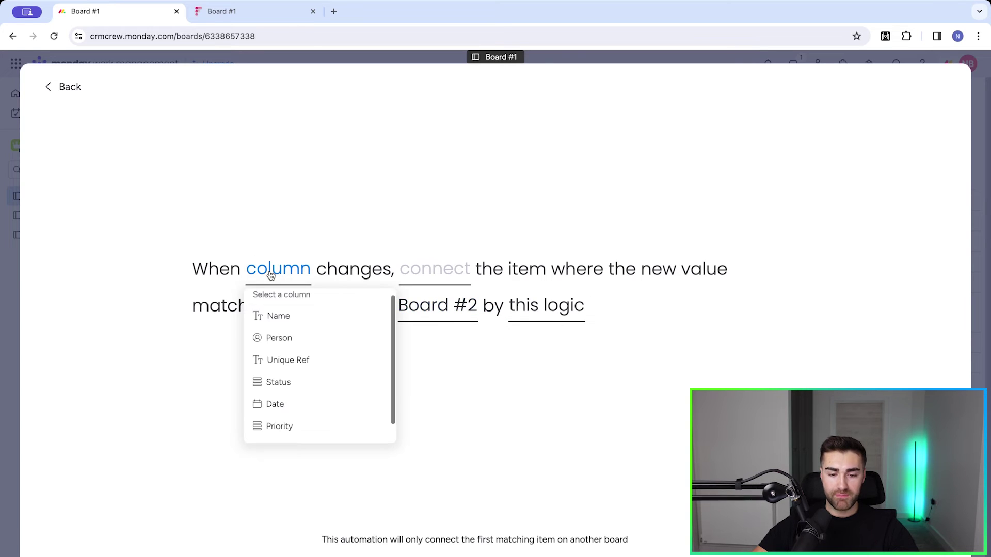
{"action": "left_click", "coordinate": [285, 358]}
{"action": "left_click", "coordinate": [461, 277]}
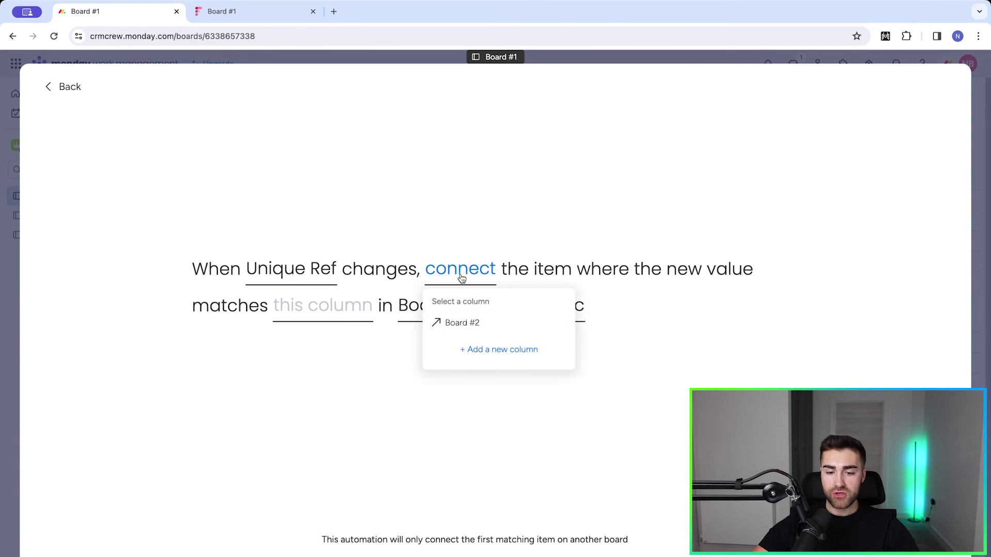
{"action": "left_click", "coordinate": [457, 325]}
{"action": "left_click", "coordinate": [310, 310]}
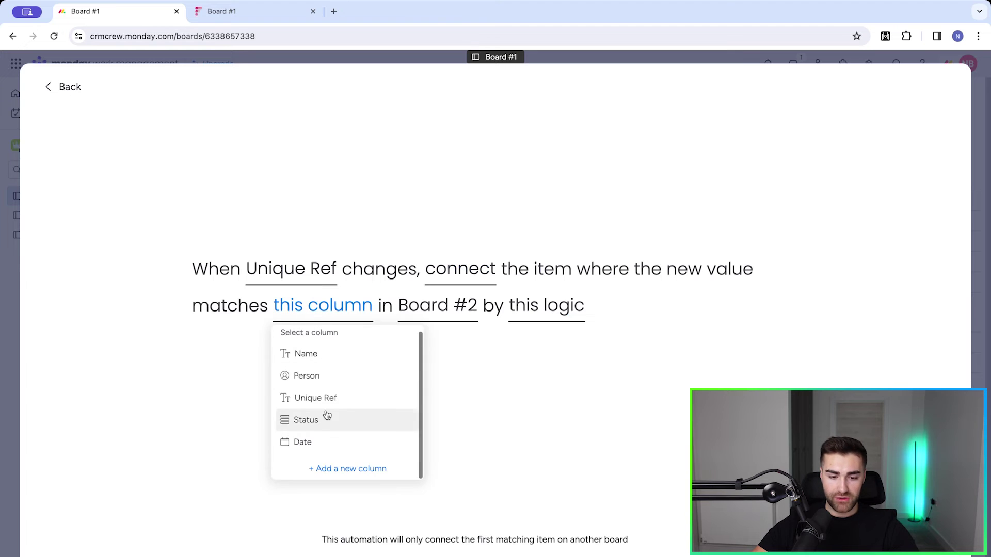
{"action": "left_click", "coordinate": [323, 396]}
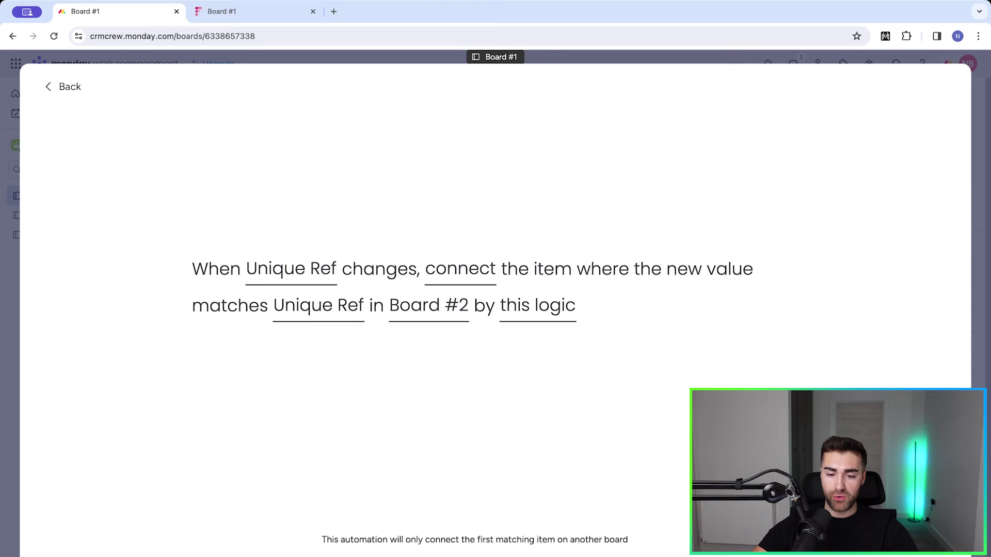
Copy Our Example #2's Unique Ref 82252 into Item creation's Unique Ref on Board #1.
{"action": "key", "text": "Escape"}
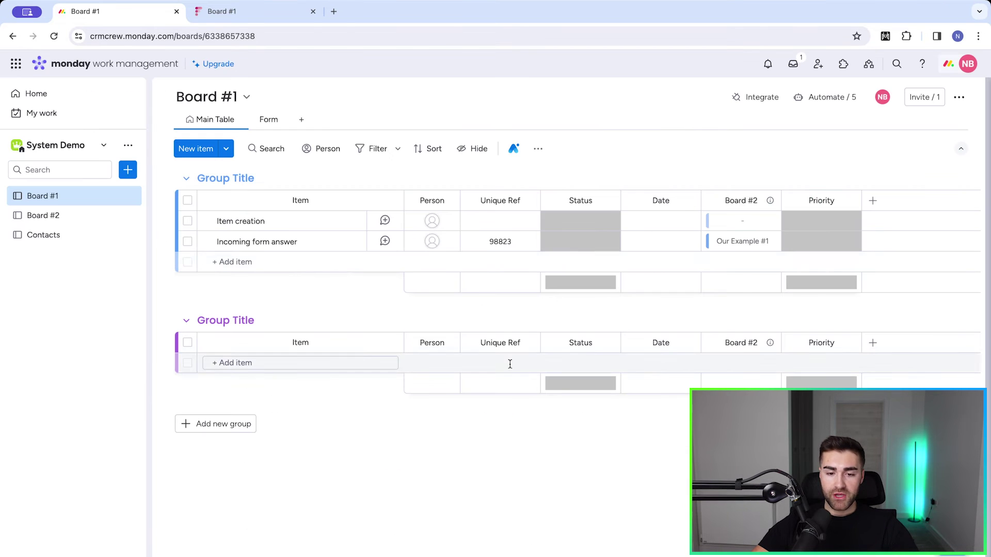
{"action": "left_click", "coordinate": [41, 215]}
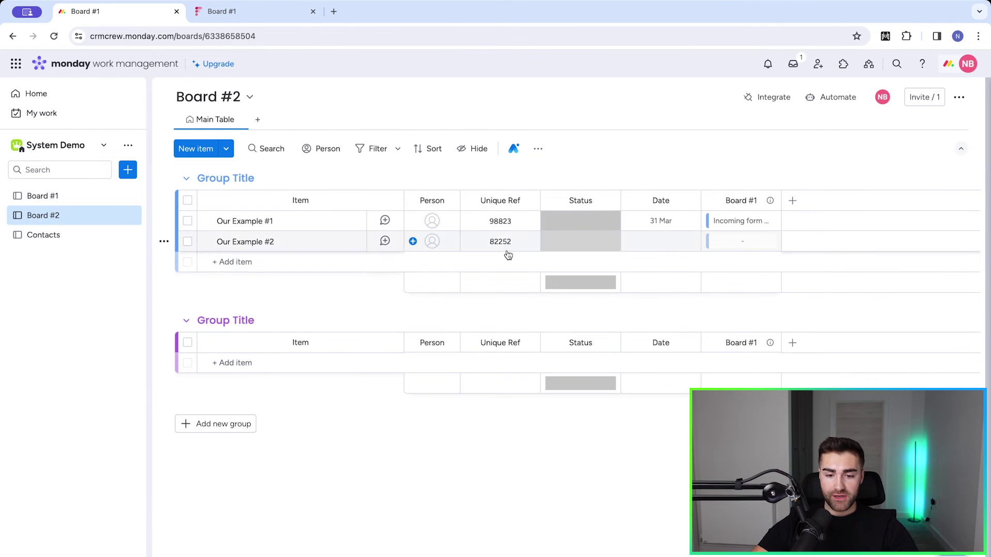
{"action": "left_click", "coordinate": [505, 242]}
{"action": "double_click", "coordinate": [505, 242]}
{"action": "key", "text": "ctrl+c"}
{"action": "left_click", "coordinate": [30, 201]}
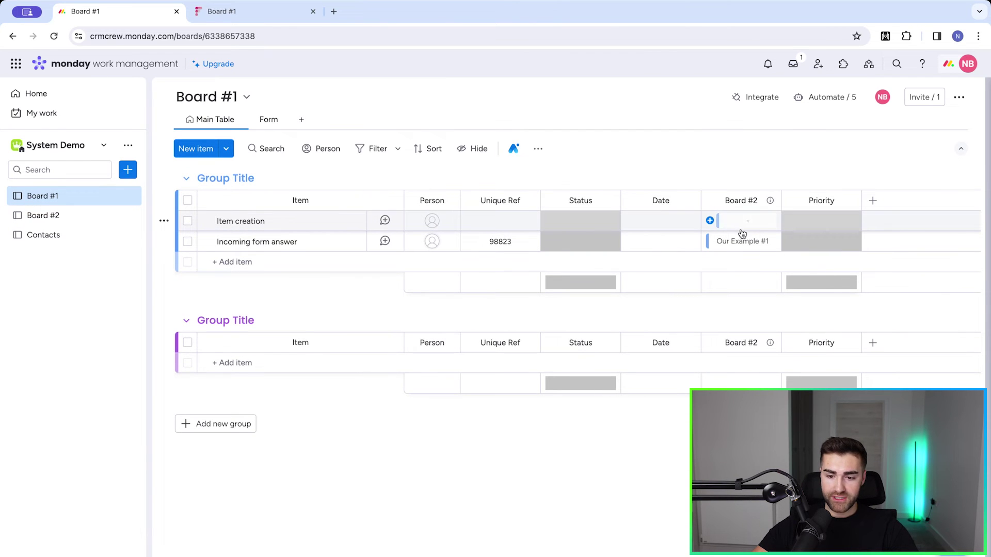
{"action": "left_click", "coordinate": [486, 219]}
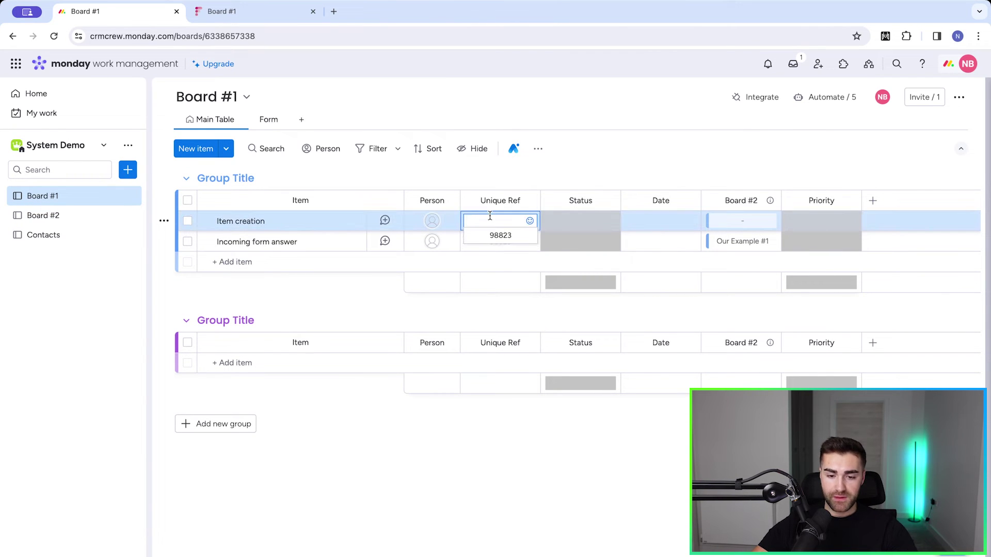
{"action": "key", "text": "ctrl+v"}
{"action": "key", "text": "Return"}
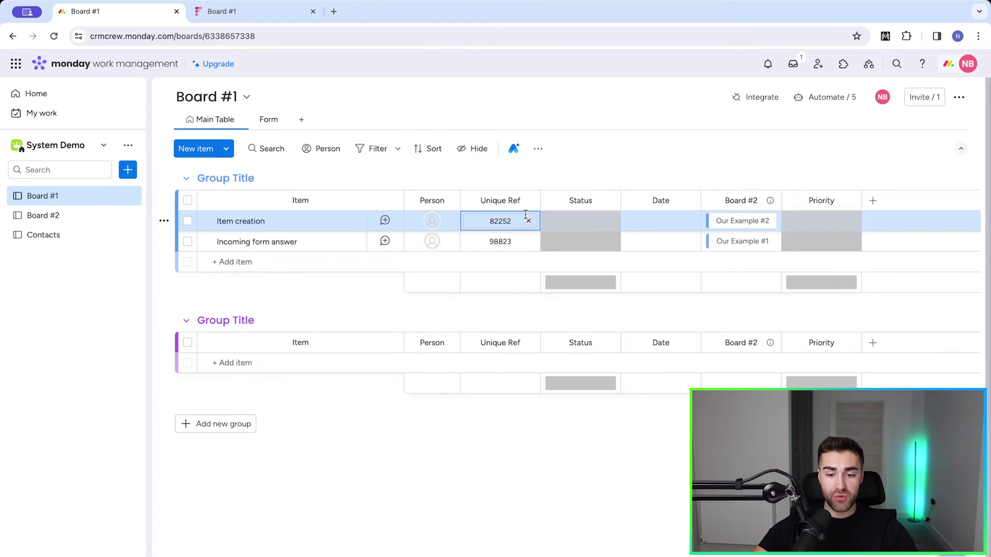
Clear and re-enter 82252 in Item creation's Unique Ref, then view Board #2.
{"action": "left_click", "coordinate": [531, 222]}
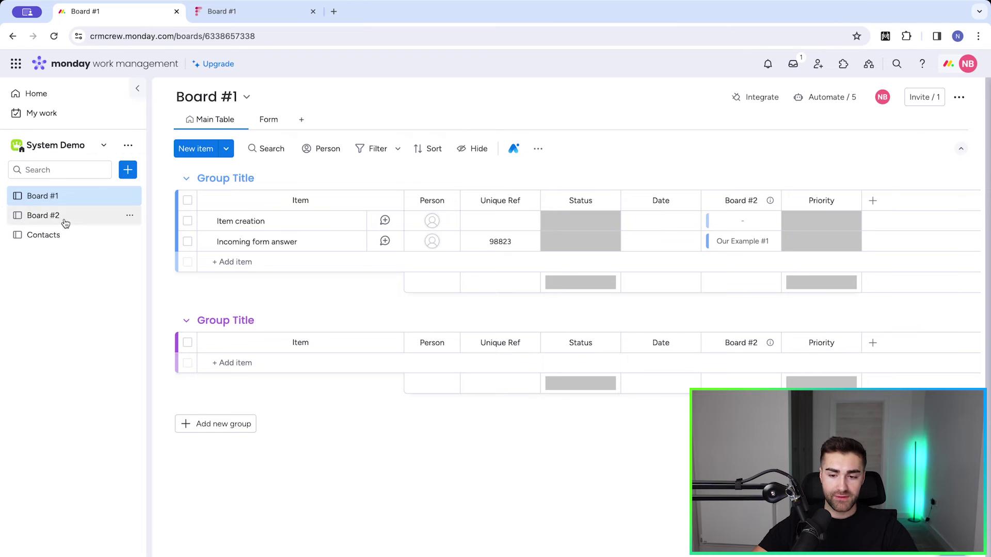
{"action": "left_click", "coordinate": [505, 223]}
{"action": "key", "text": "ctrl+v"}
{"action": "key", "text": "Return"}
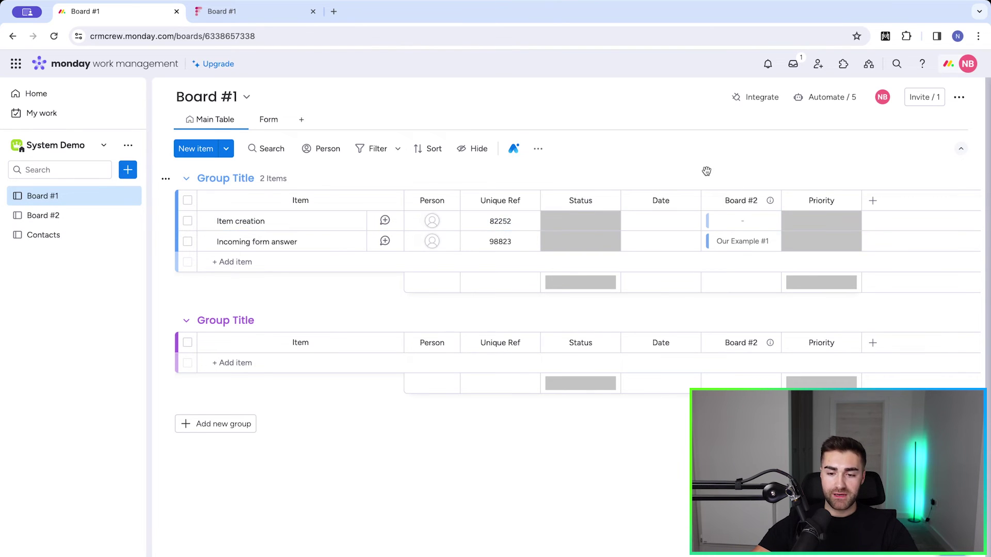
{"action": "left_click", "coordinate": [40, 217]}
Add Our Example #3 to Board #2 with Unique Ref 78823, then go to Board #1.
{"action": "left_click", "coordinate": [243, 262]}
{"action": "type", "text": "Our Exam"}
{"action": "key", "text": "BackSpace"}
{"action": "key", "text": "BackSpace"}
{"action": "key", "text": "BackSpace"}
{"action": "type", "text": "E"}
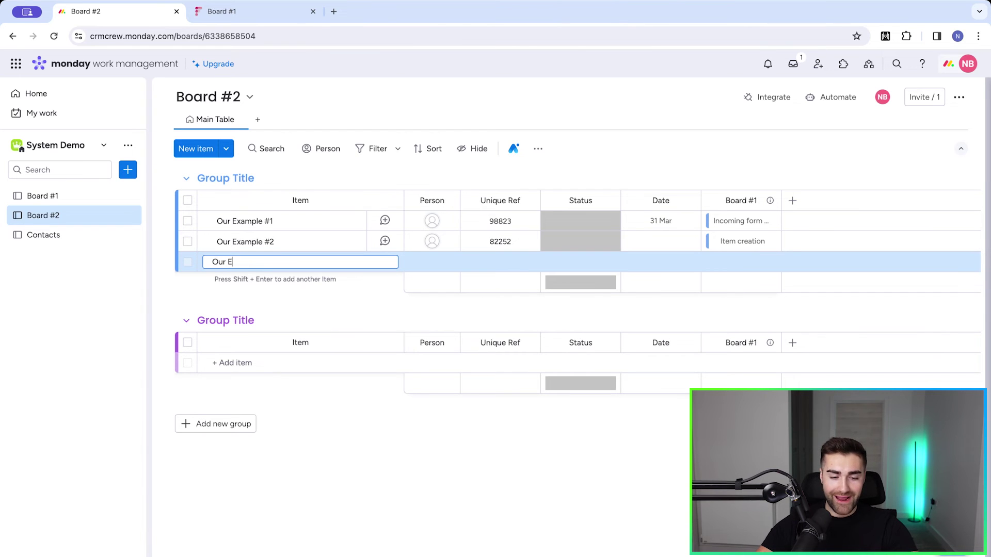
{"action": "type", "text": "xample #3"}
{"action": "key", "text": "Return"}
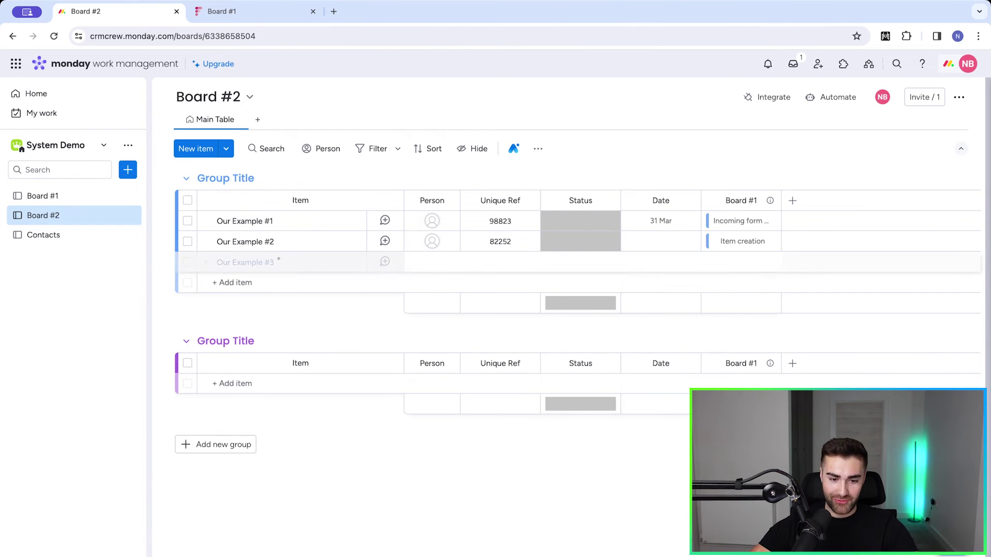
{"action": "left_click", "coordinate": [493, 266]}
{"action": "type", "text": "78823"}
{"action": "left_click", "coordinate": [653, 130]}
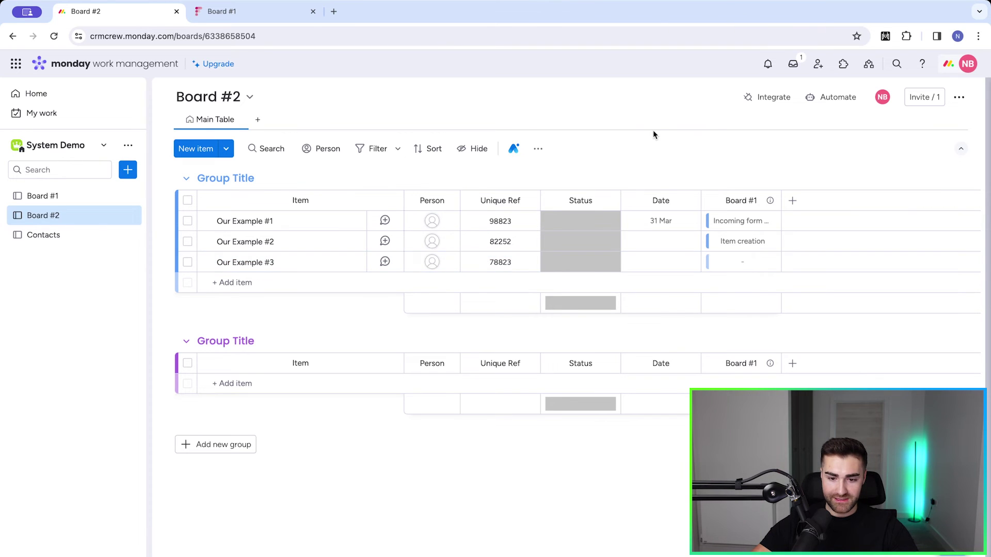
{"action": "left_click", "coordinate": [91, 197]}
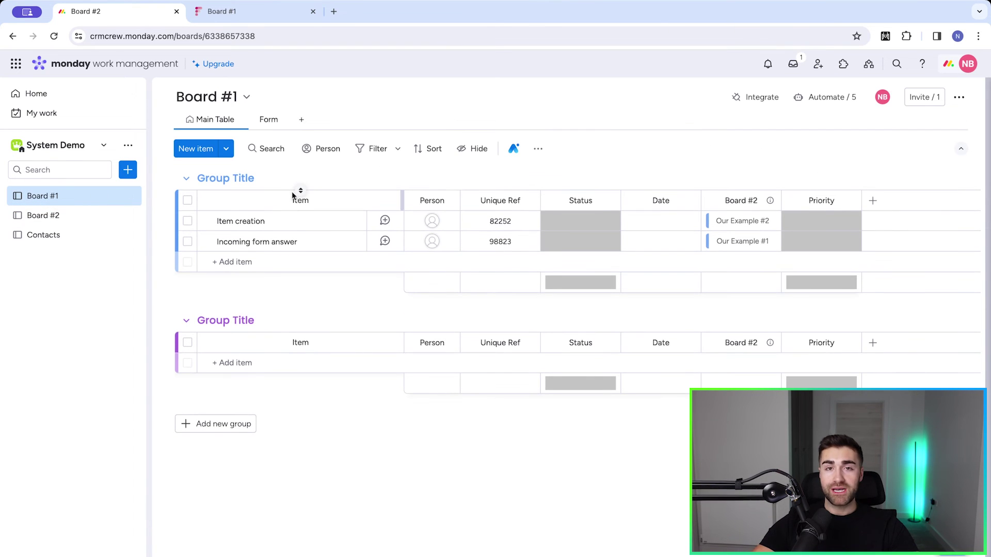
Choose the Status change template connecting items where this column matches another board's column.
{"action": "left_click", "coordinate": [839, 103]}
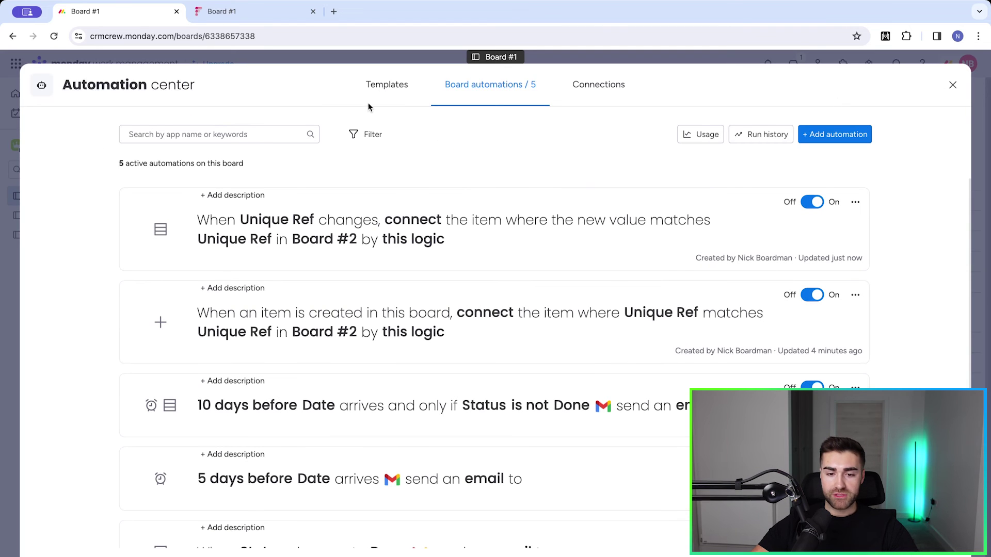
{"action": "left_click", "coordinate": [360, 85]}
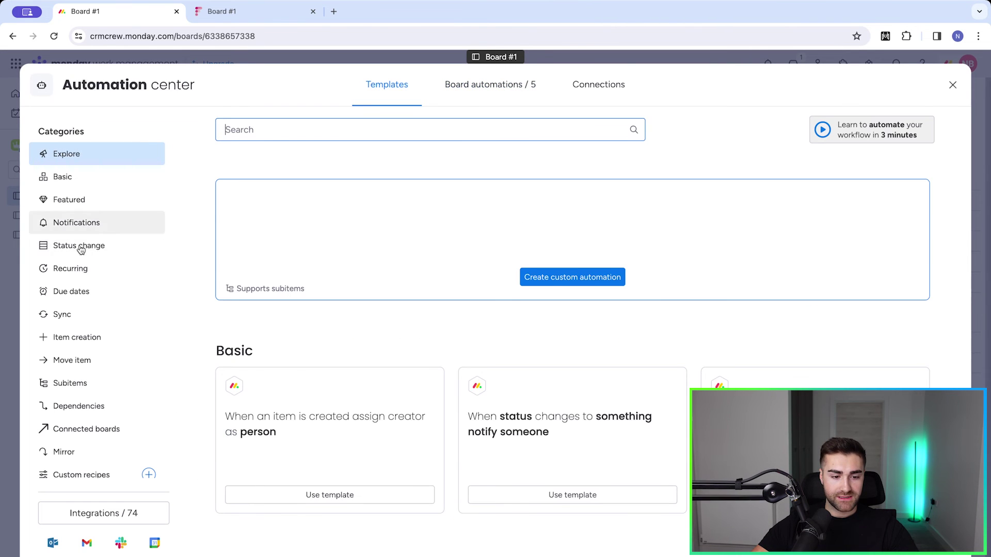
{"action": "left_click", "coordinate": [81, 246]}
{"action": "scroll", "coordinate": [727, 386], "scroll_direction": "down", "scroll_amount": 1}
{"action": "scroll", "coordinate": [728, 386], "scroll_direction": "down", "scroll_amount": 15}
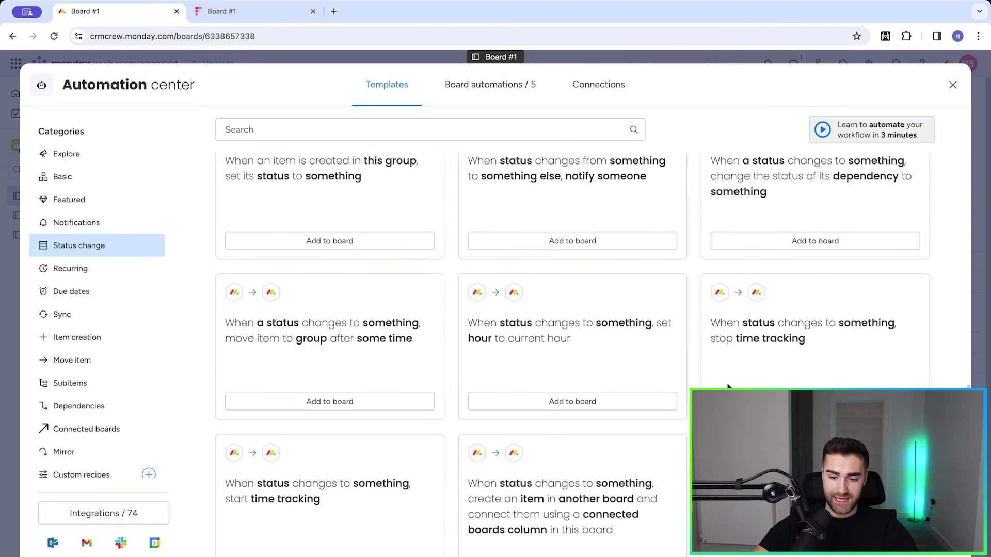
{"action": "scroll", "coordinate": [315, 413], "scroll_direction": "down", "scroll_amount": 1}
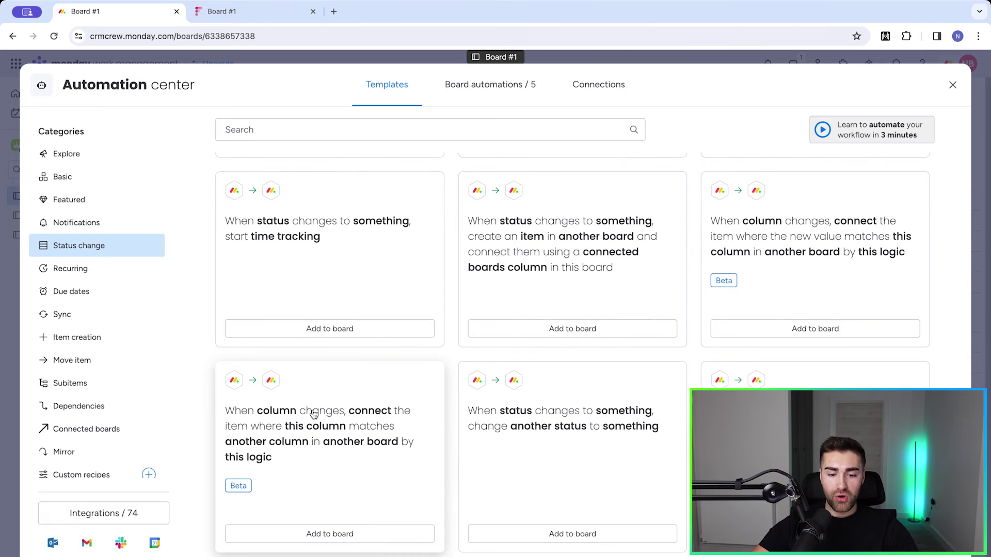
{"action": "left_click", "coordinate": [353, 435]}
{"action": "left_click", "coordinate": [285, 268]}
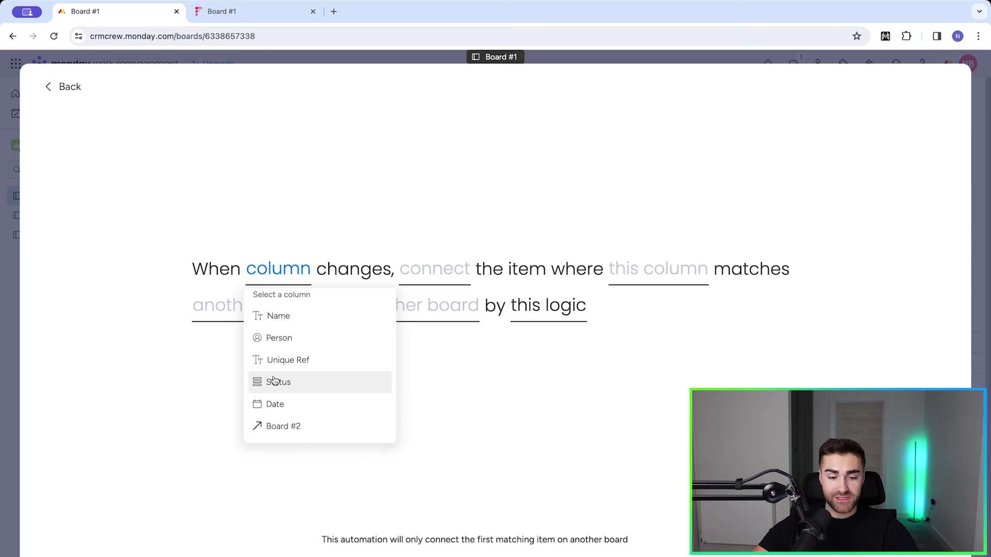
Trigger on Status, connect to Board #2, matching Unique Ref with Board #2's Unique Ref.
{"action": "scroll", "coordinate": [271, 402], "scroll_direction": "down", "scroll_amount": 1}
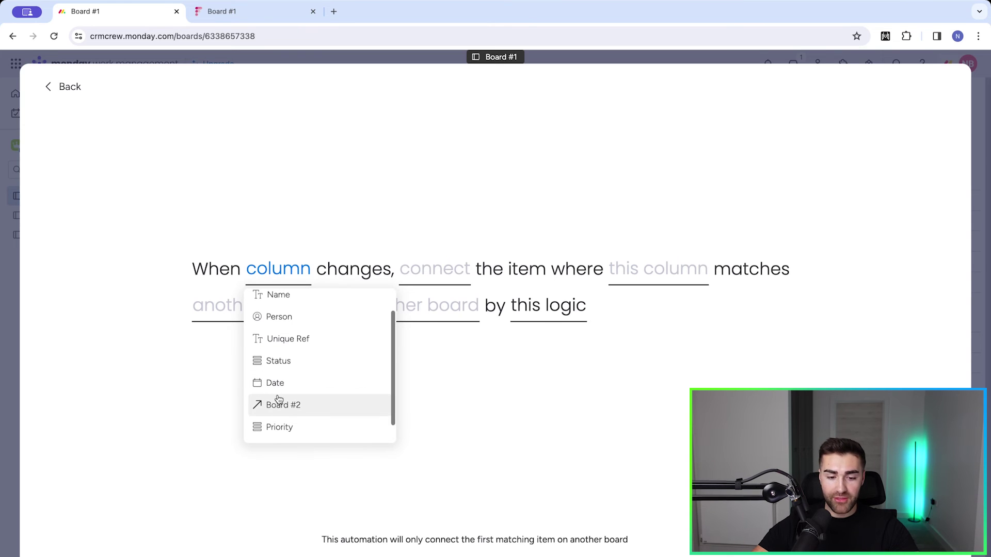
{"action": "left_click", "coordinate": [277, 361]}
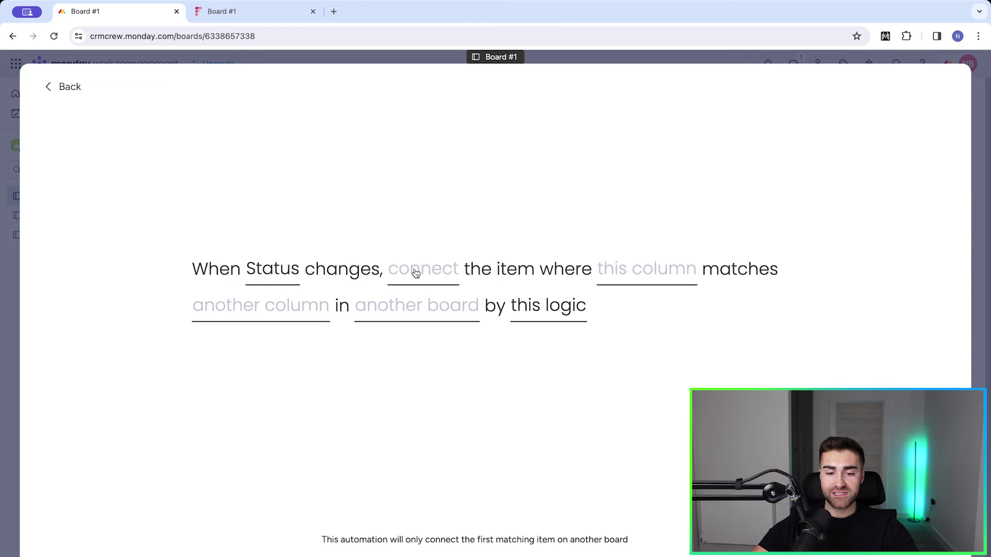
{"action": "left_click", "coordinate": [426, 310]}
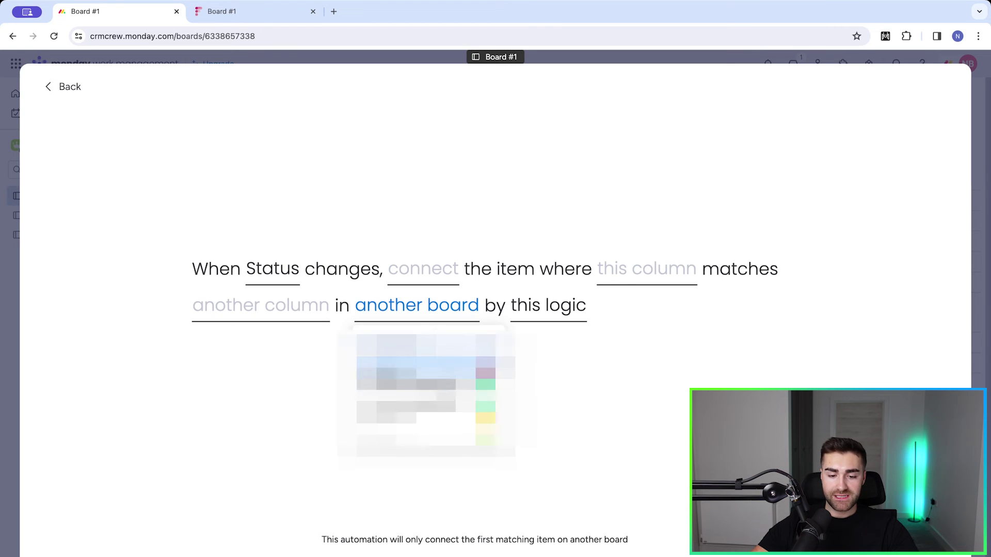
{"action": "left_click", "coordinate": [423, 345]}
{"action": "left_click", "coordinate": [413, 273]}
{"action": "left_click", "coordinate": [433, 323]}
{"action": "left_click", "coordinate": [659, 268]}
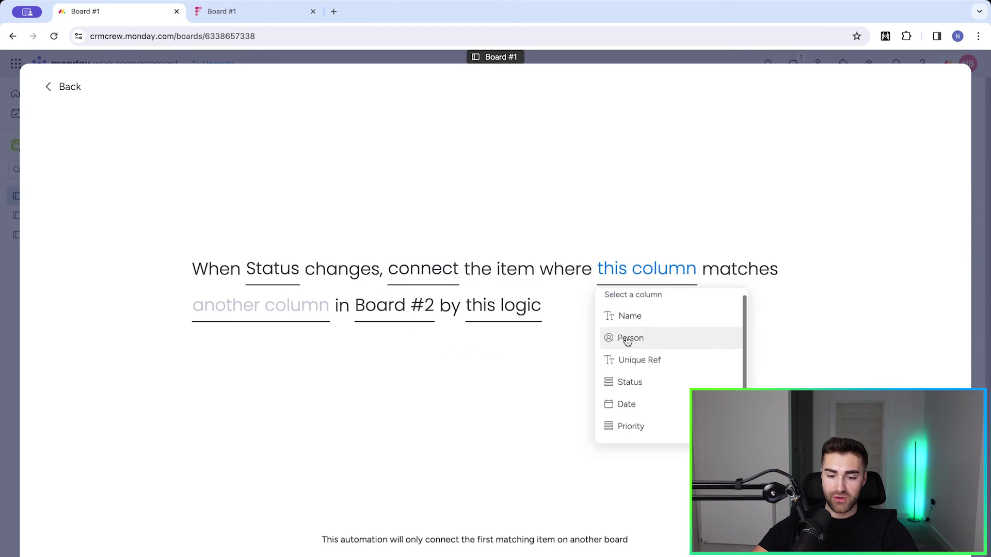
{"action": "left_click", "coordinate": [629, 358]}
{"action": "left_click", "coordinate": [262, 305]}
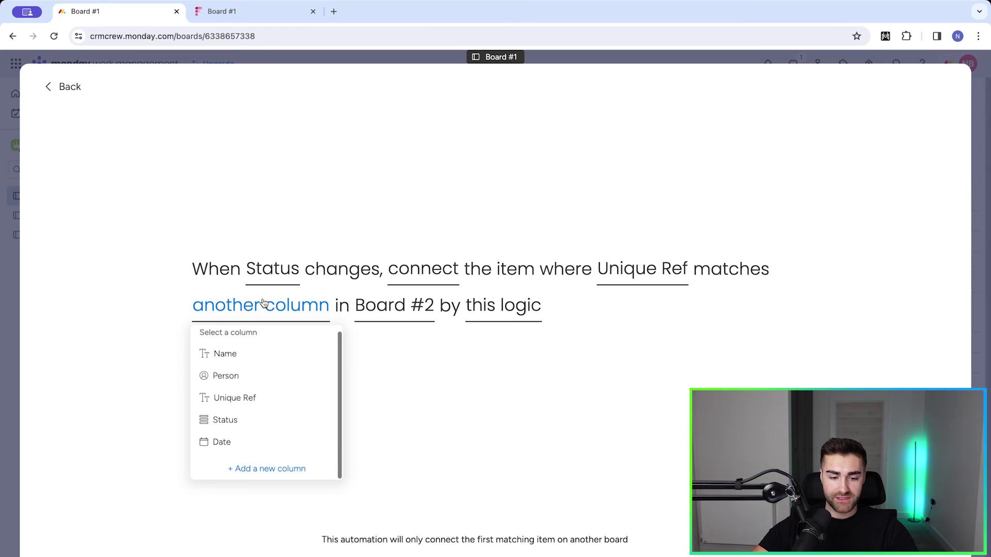
{"action": "left_click", "coordinate": [243, 396]}
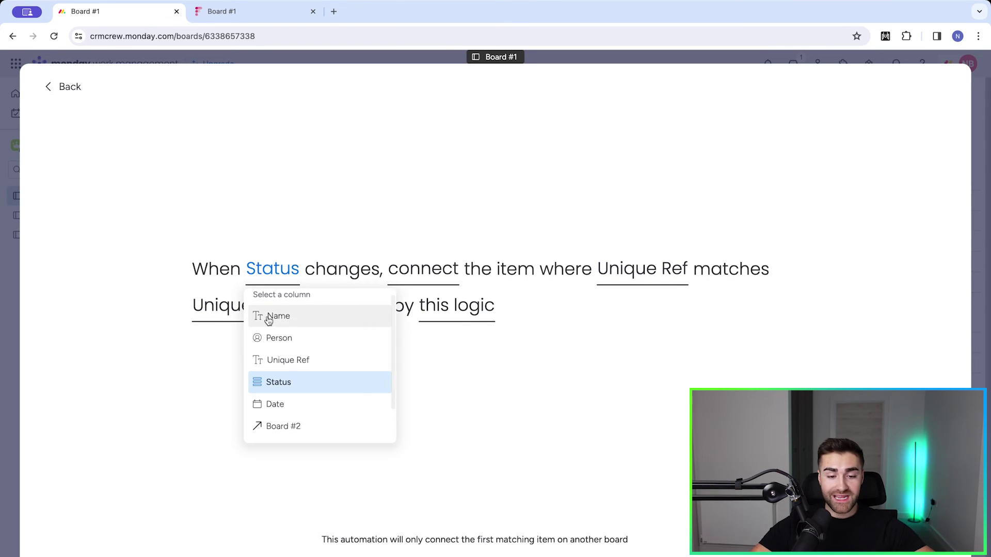
{"action": "left_click", "coordinate": [280, 237]}
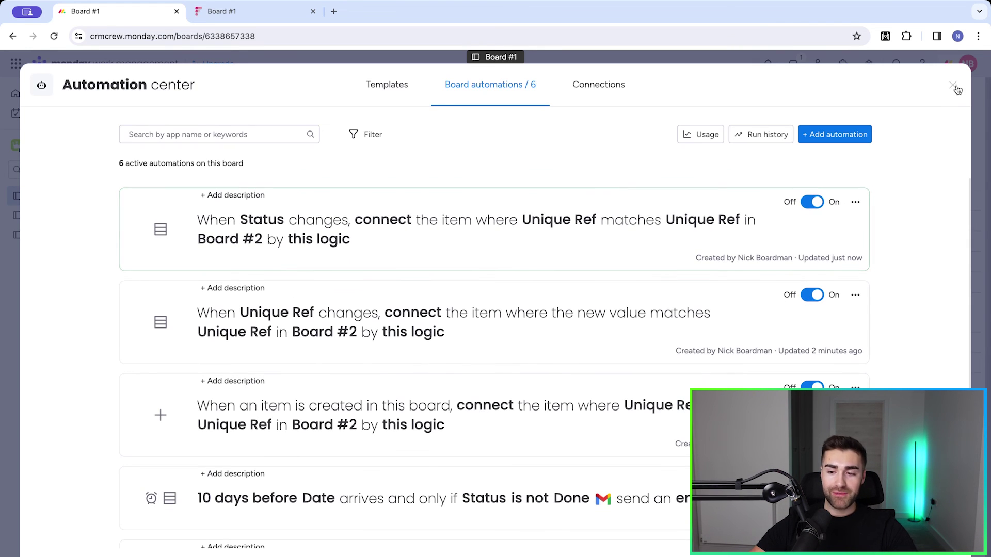
{"action": "left_click", "coordinate": [957, 89]}
Add a new item named 'Item creation 2' to the first group of Board #1.
{"action": "left_click", "coordinate": [229, 261]}
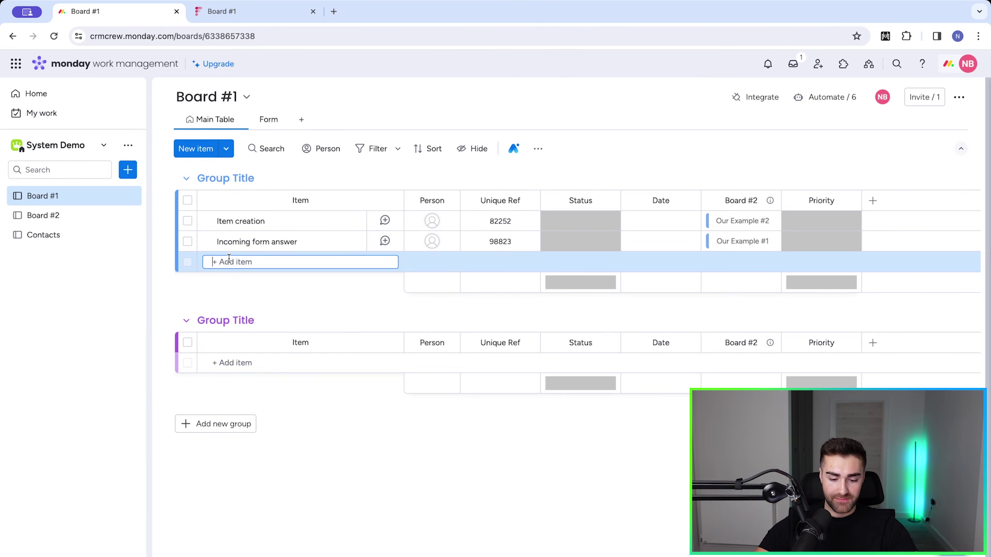
{"action": "type", "text": "Exam"}
{"action": "key", "text": "BackSpace"}
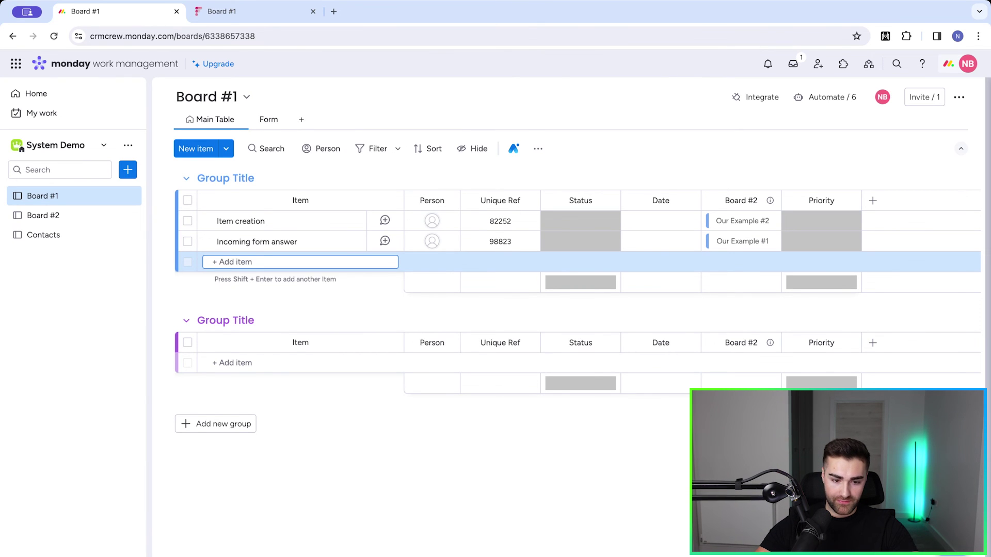
{"action": "type", "text": "Item creation 2"}
{"action": "key", "text": "Return"}
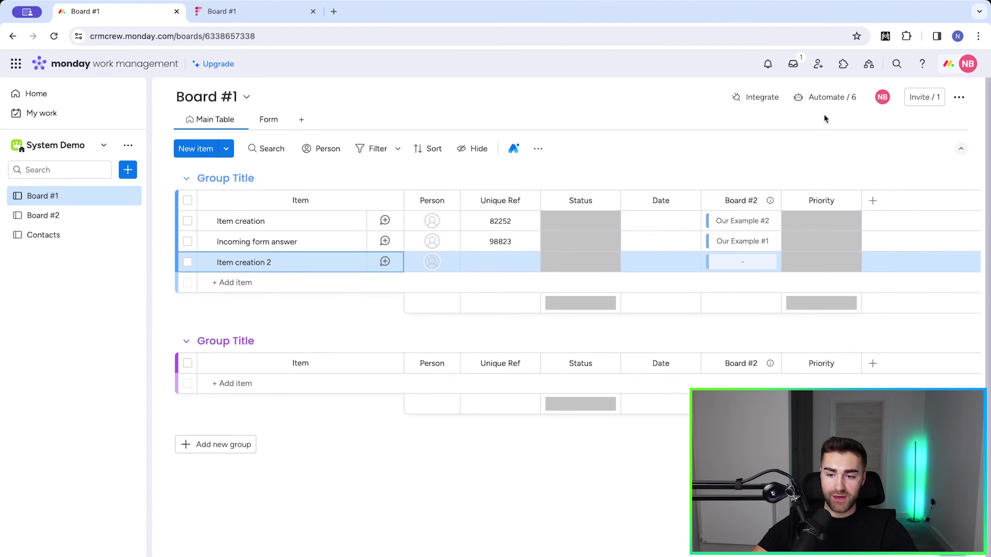
Switch off the Unique Ref-change and item-creation connect automations, leaving four active.
{"action": "left_click", "coordinate": [825, 97]}
{"action": "left_click", "coordinate": [820, 299]}
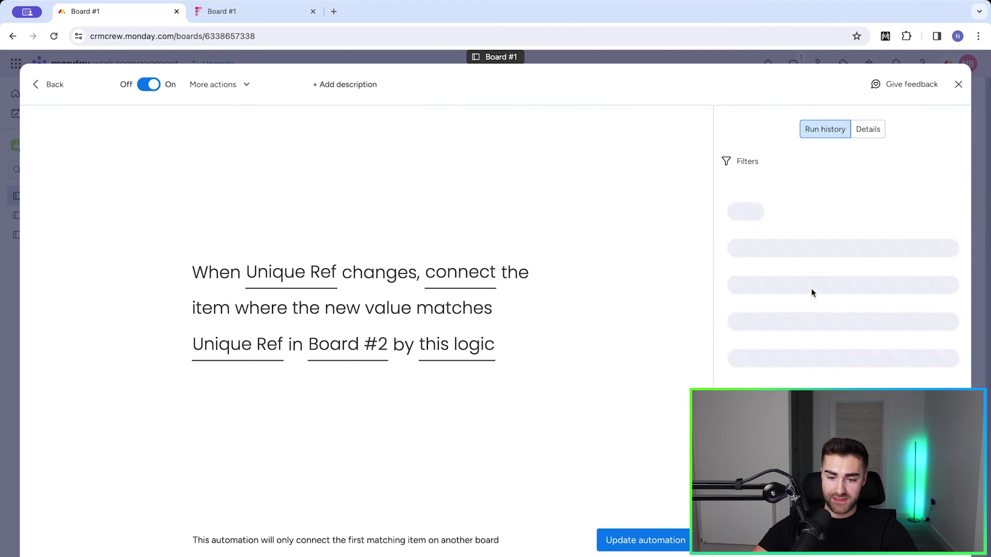
{"action": "left_click", "coordinate": [62, 84]}
{"action": "left_click", "coordinate": [812, 295]}
{"action": "left_click", "coordinate": [812, 386]}
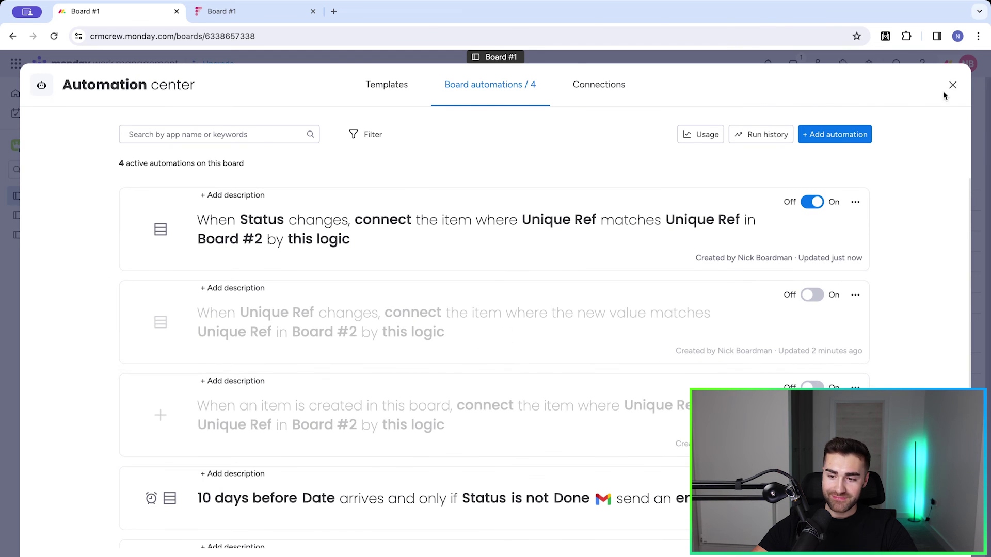
{"action": "left_click", "coordinate": [953, 85]}
Look up Our Example #3's Unique Ref value on Board #2.
{"action": "left_click", "coordinate": [505, 261]}
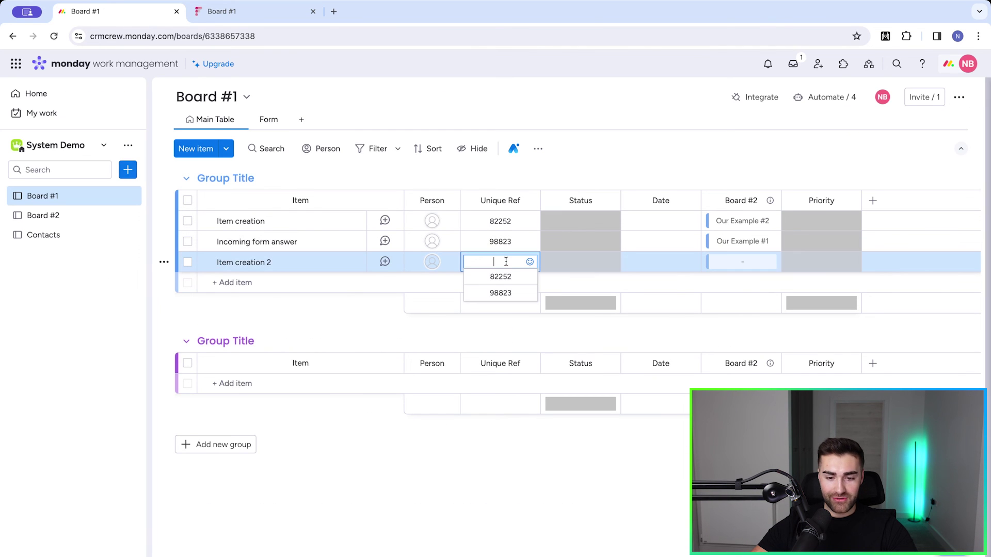
{"action": "left_click", "coordinate": [43, 215]}
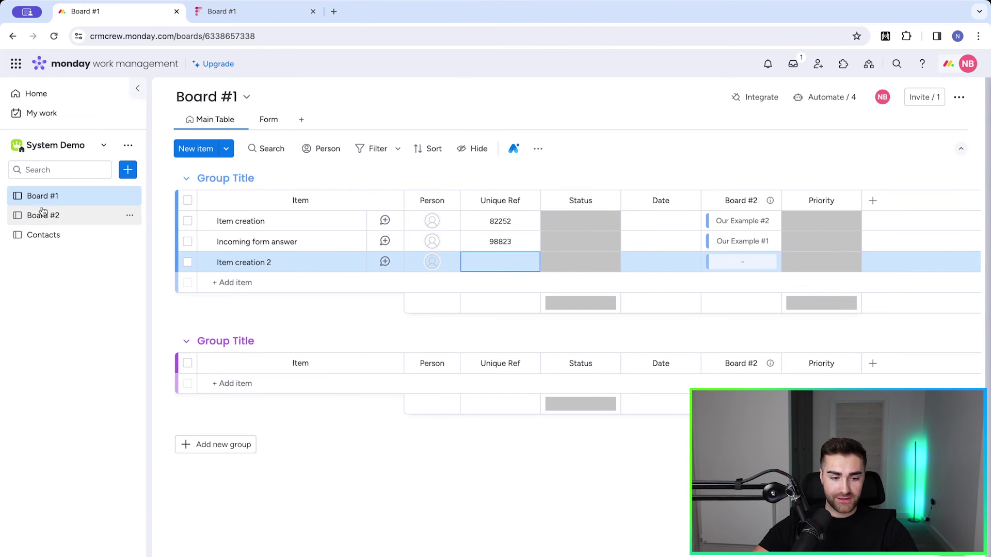
{"action": "left_click", "coordinate": [479, 267]}
{"action": "key", "text": "ctrl+c"}
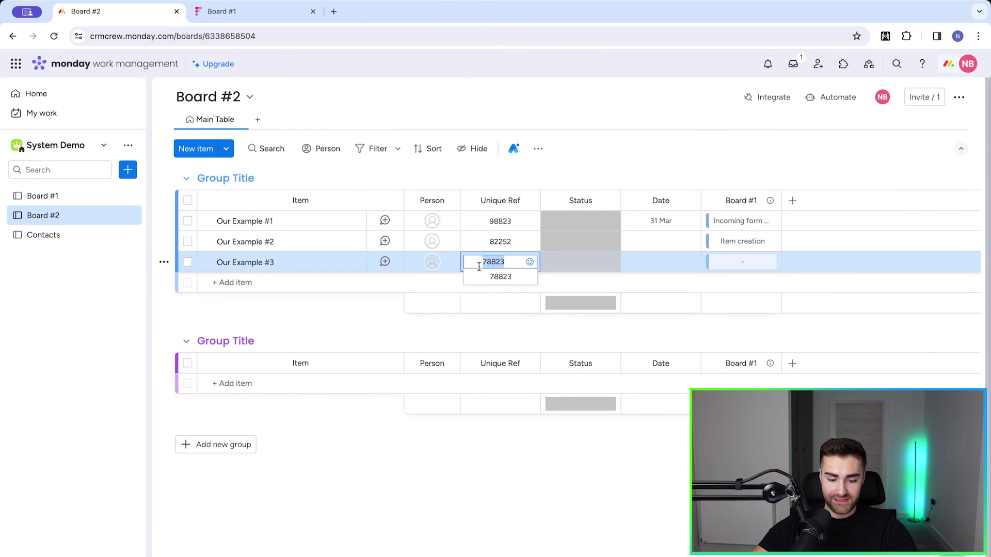
{"action": "left_click", "coordinate": [72, 195]}
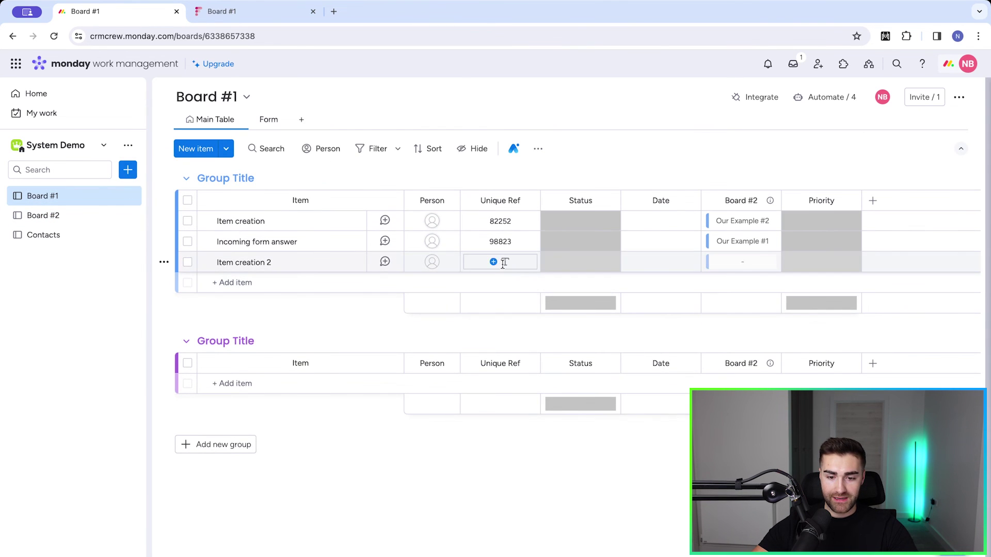
Give Item creation 2 Unique Ref 78823 and set its status to Working on it.
{"action": "left_click", "coordinate": [503, 261]}
{"action": "key", "text": "ctrl+v"}
{"action": "left_click", "coordinate": [661, 149]}
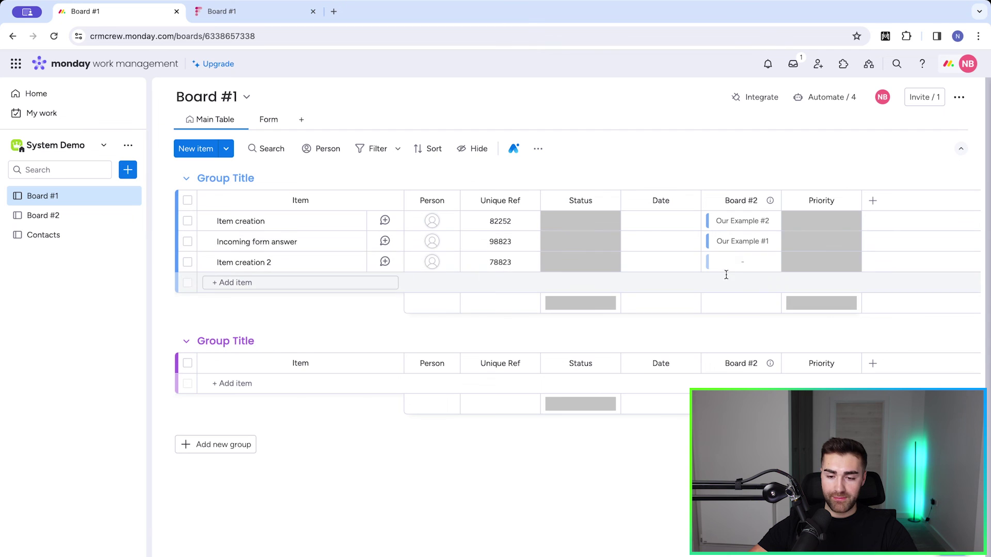
{"action": "left_click", "coordinate": [567, 265]}
{"action": "left_click", "coordinate": [579, 297]}
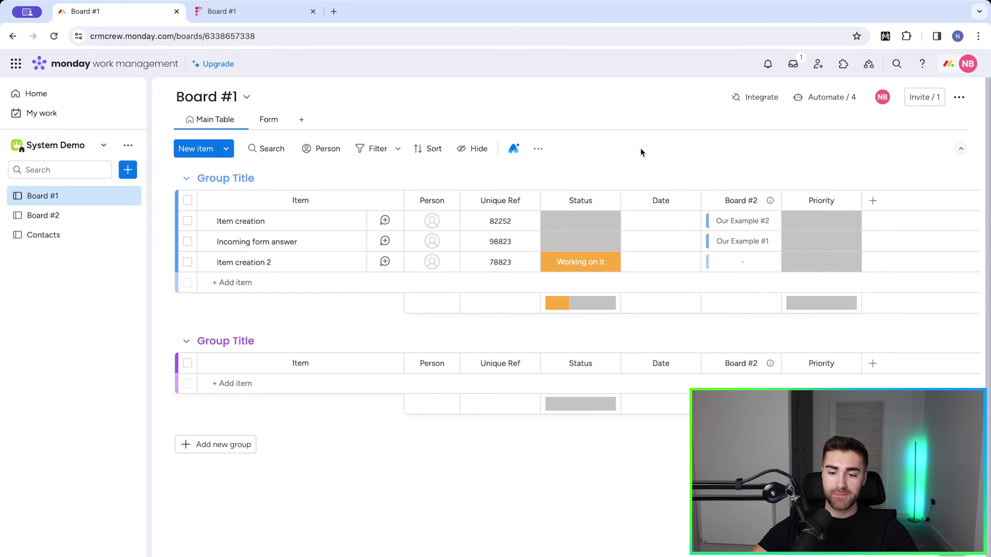